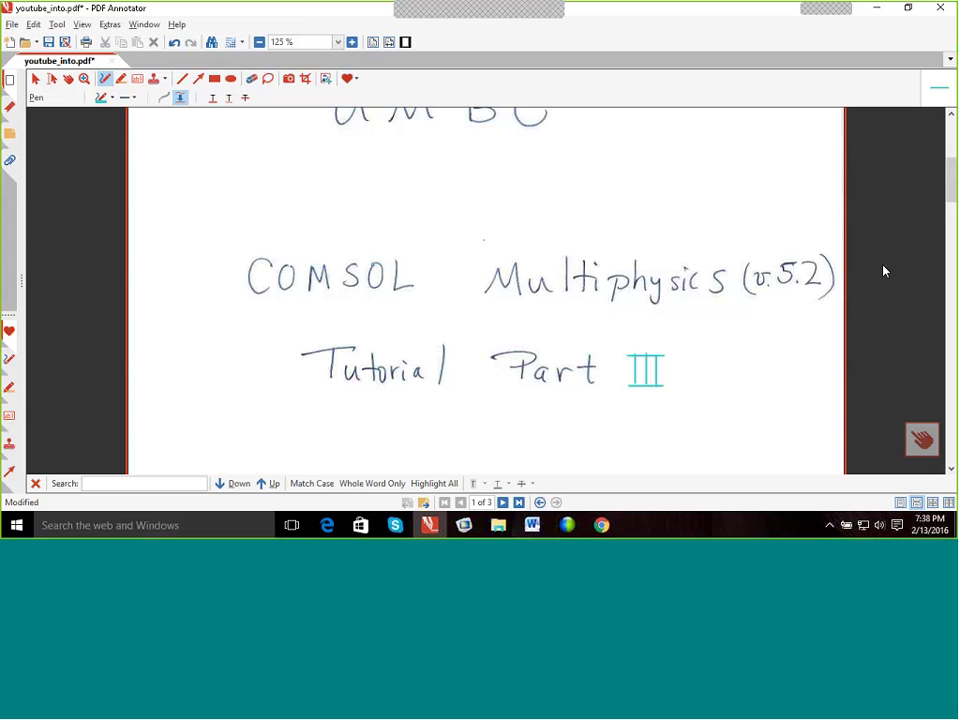
# Minimize the PDF document, switch to COMSOL Multiphysics and bring the pipe's velocity slice plot into view.
pyautogui.click(879, 14)
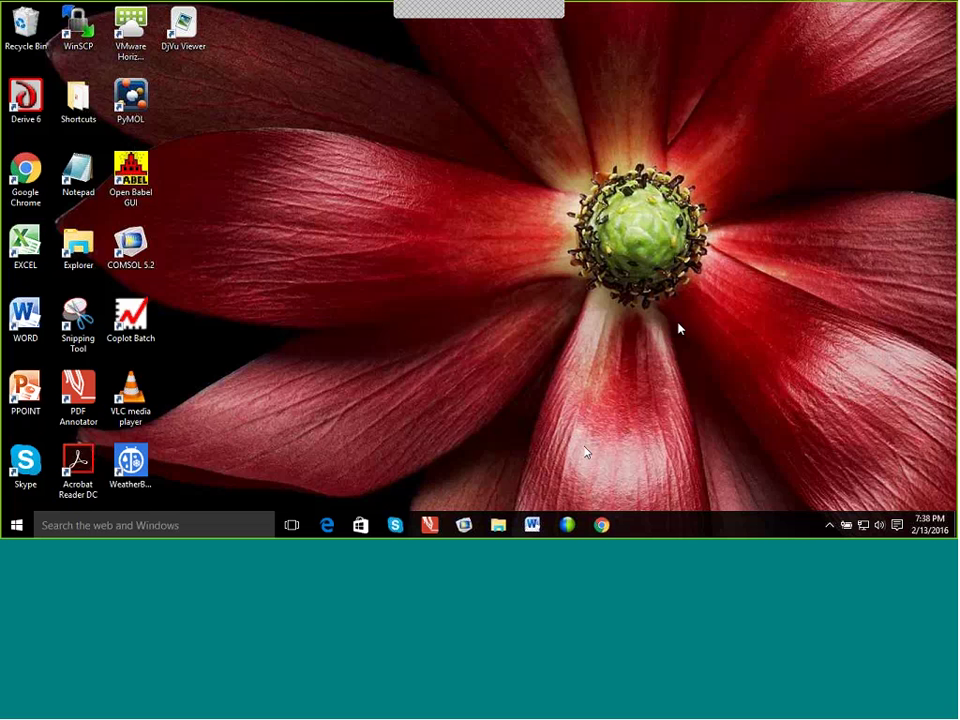
pyautogui.click(464, 525)
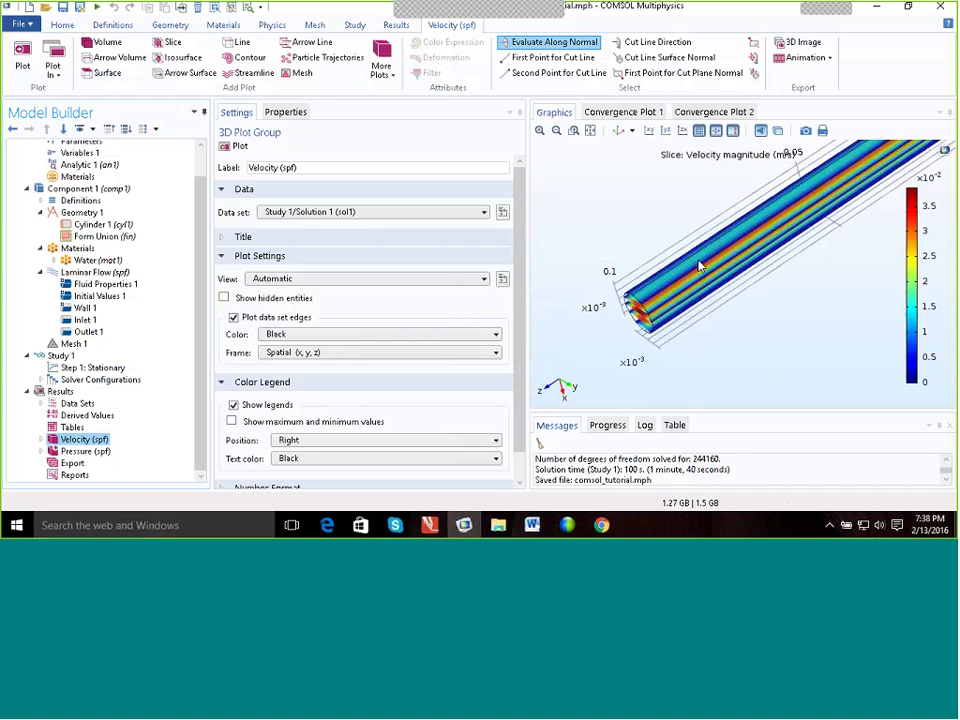
pyautogui.moveTo(708, 254)
pyautogui.mouseDown()
pyautogui.moveTo(703, 246)
pyautogui.moveTo(707, 256)
pyautogui.mouseUp()
pyautogui.moveTo(707, 261); pyautogui.dragTo(683, 282, button='right')
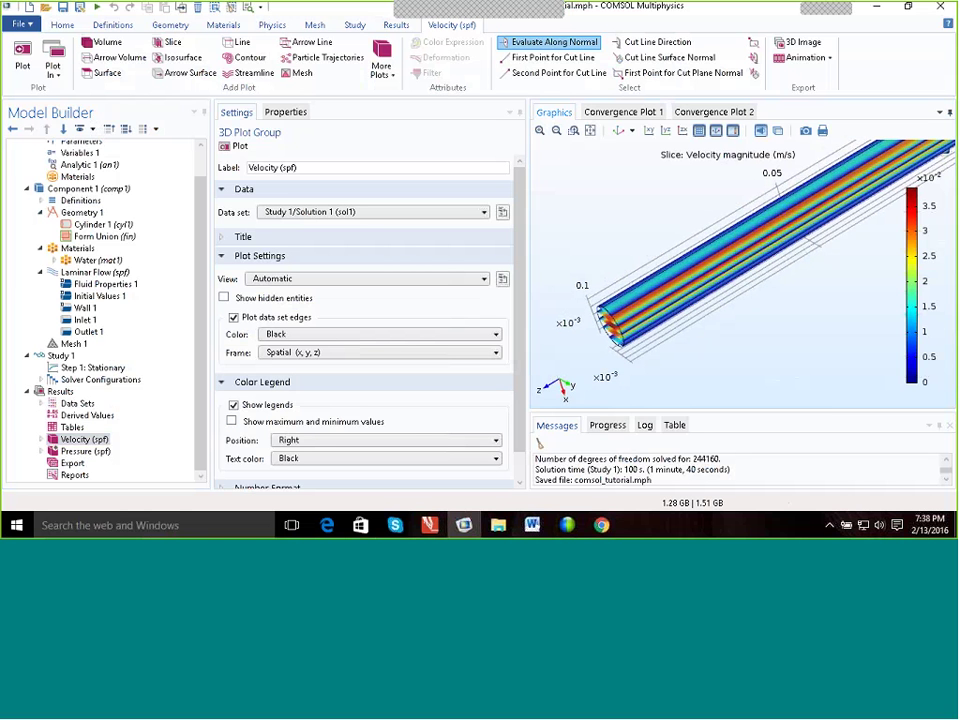
# Reduce the Velocity (spf) plot's Slice 1 to 1 yz-plane and replot it.
pyautogui.click(41, 440)
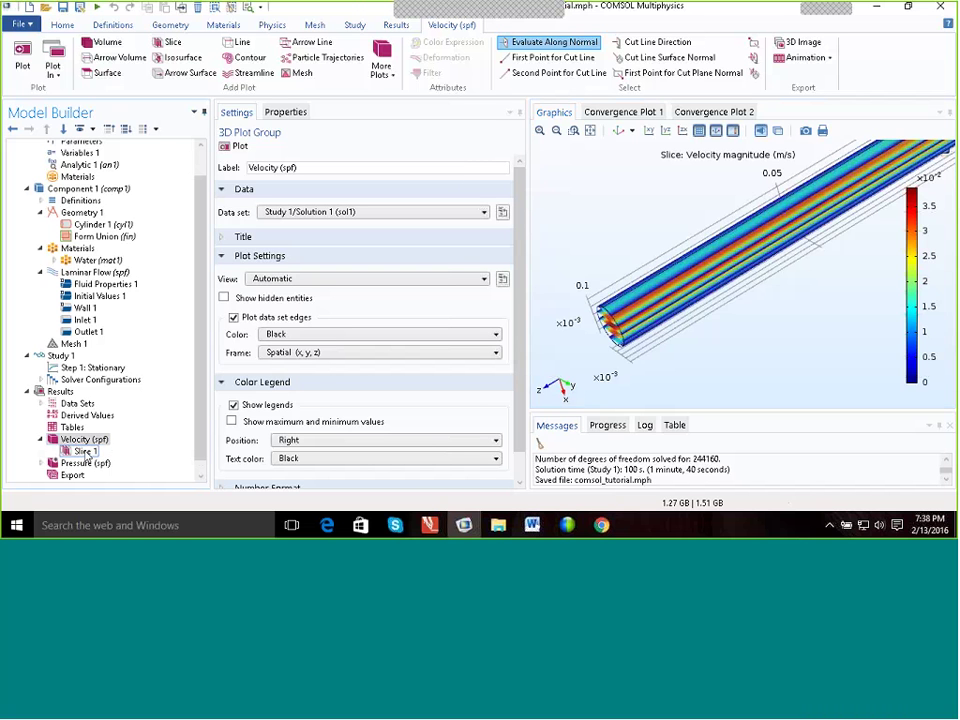
pyautogui.click(86, 453)
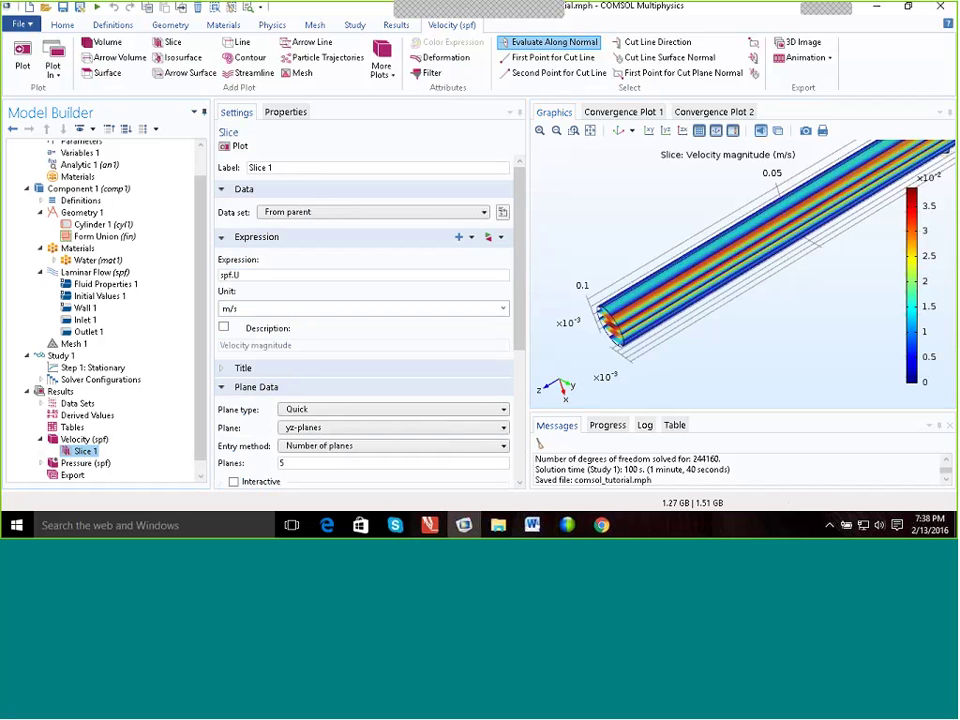
pyautogui.moveTo(525, 266); pyautogui.dragTo(510, 326)
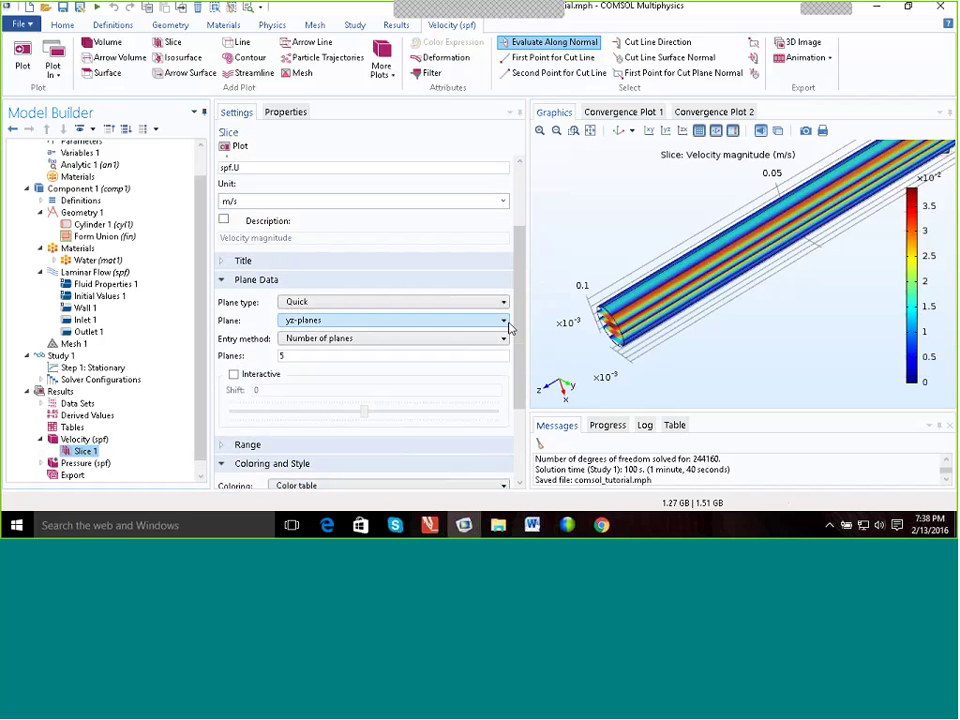
pyautogui.click(296, 355)
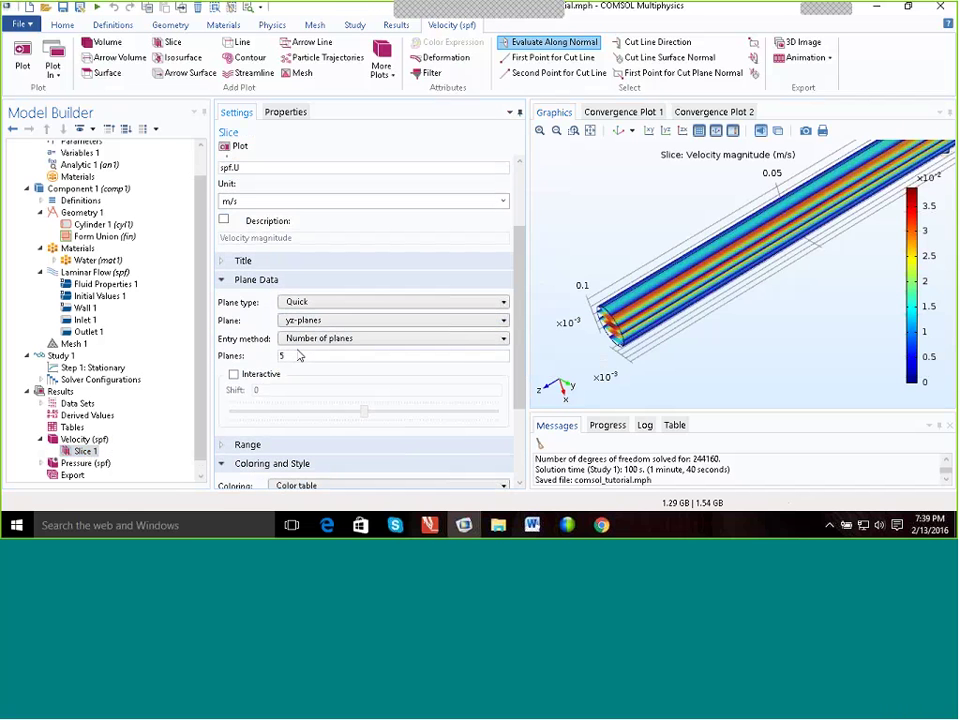
pyautogui.press('BackSpace')
pyautogui.click(652, 306)
pyautogui.moveTo(652, 310)
pyautogui.mouseDown(button='right')
pyautogui.moveTo(676, 301)
pyautogui.moveTo(633, 308)
pyautogui.mouseUp(button='right')
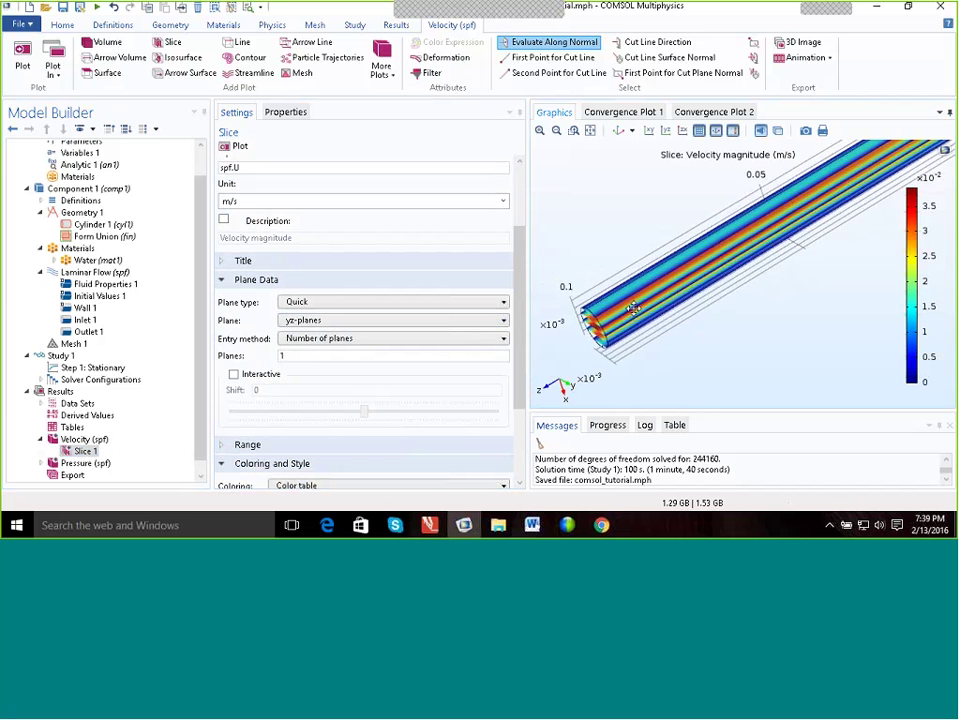
pyautogui.moveTo(633, 308); pyautogui.dragTo(718, 274)
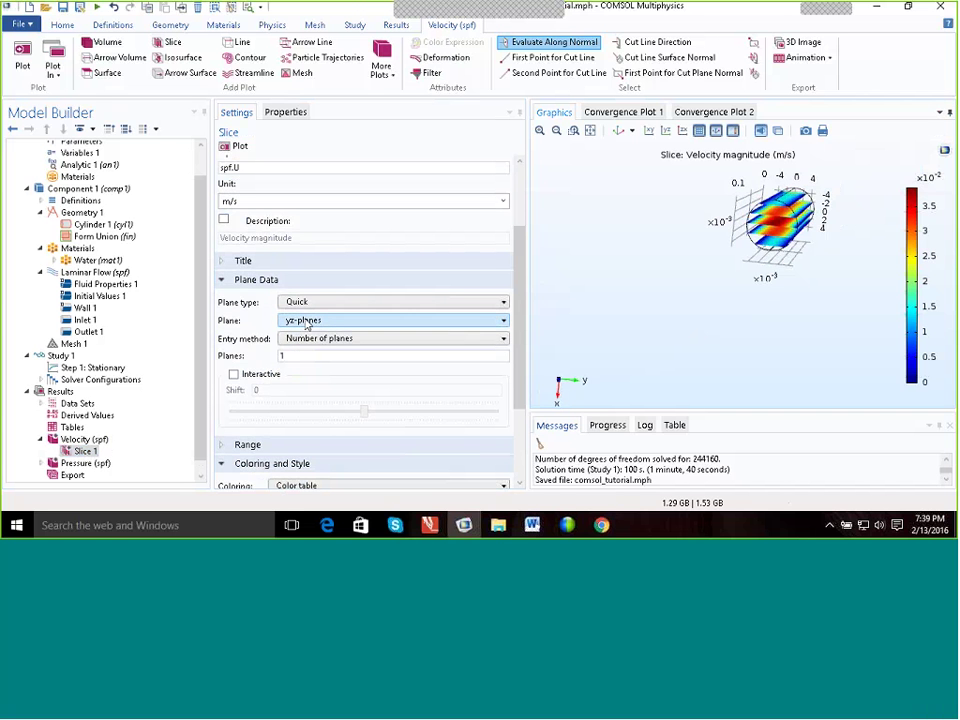
pyautogui.click(239, 147)
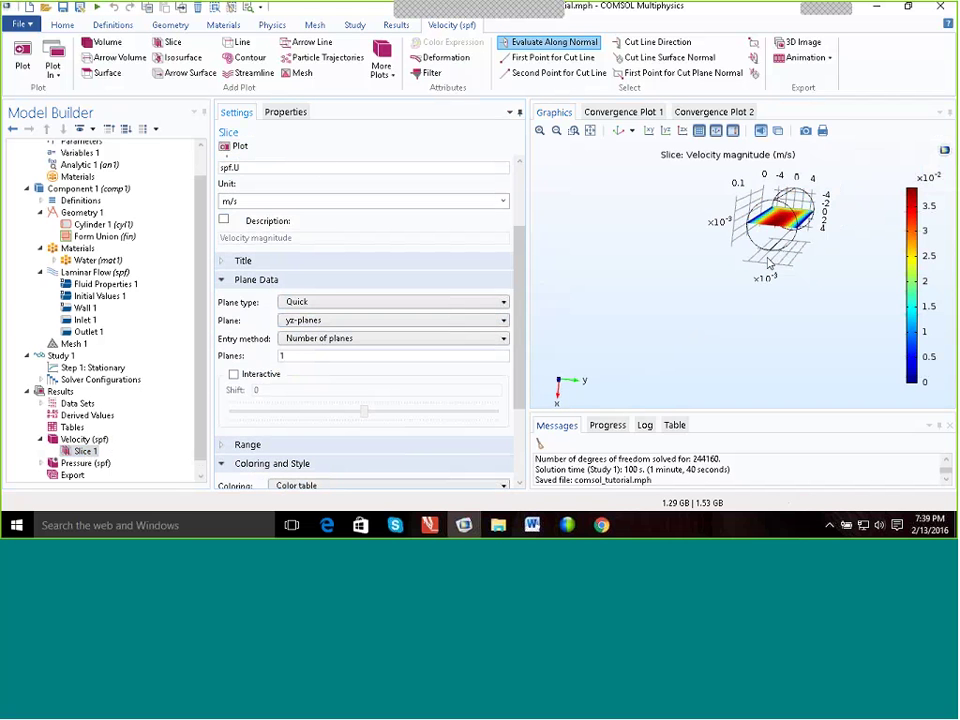
# Examine the velocity profile on the single yz slice along the pipe, from the inlet end onward.
pyautogui.moveTo(775, 235); pyautogui.dragTo(755, 273)
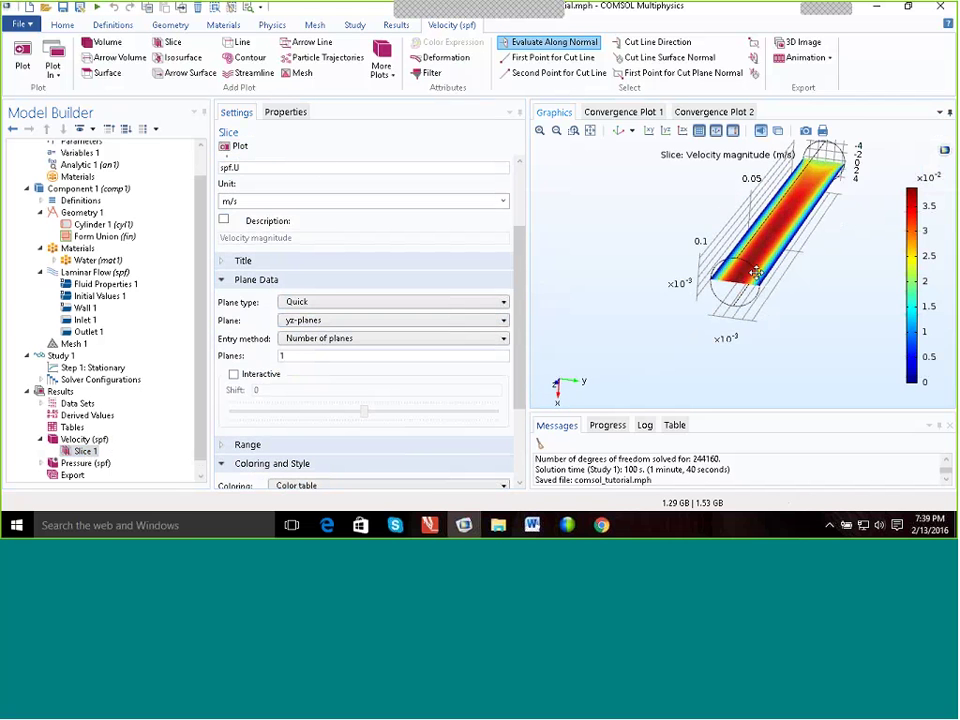
pyautogui.moveTo(811, 192); pyautogui.dragTo(747, 231, button='right')
pyautogui.moveTo(747, 231); pyautogui.dragTo(781, 300)
pyautogui.moveTo(725, 220); pyautogui.dragTo(711, 300, button='right')
pyautogui.moveTo(711, 299); pyautogui.dragTo(688, 329)
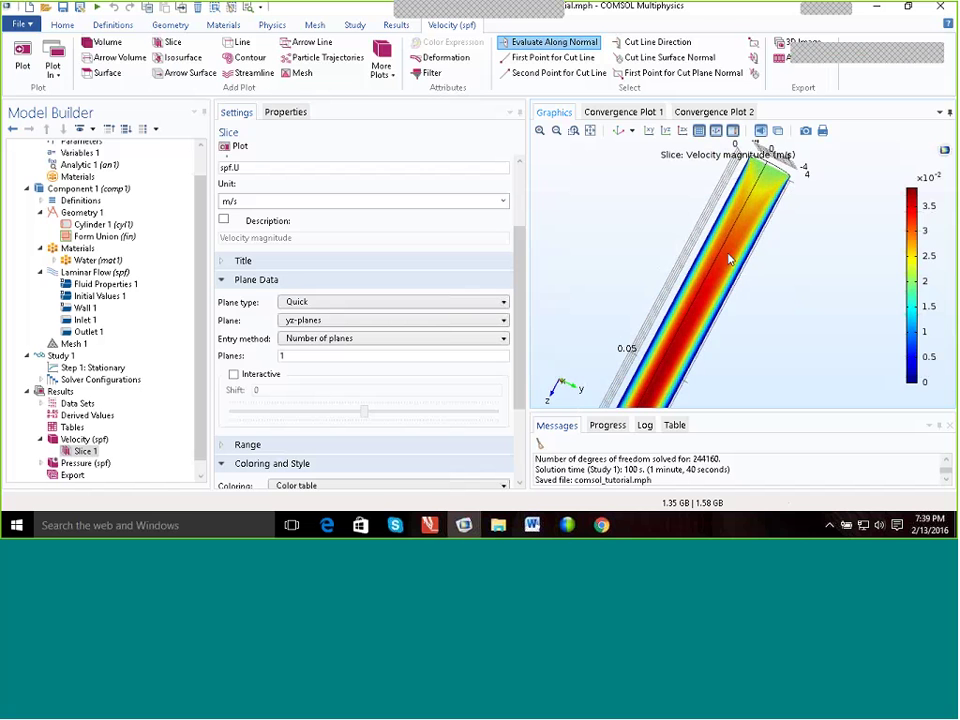
pyautogui.moveTo(729, 257); pyautogui.dragTo(745, 244)
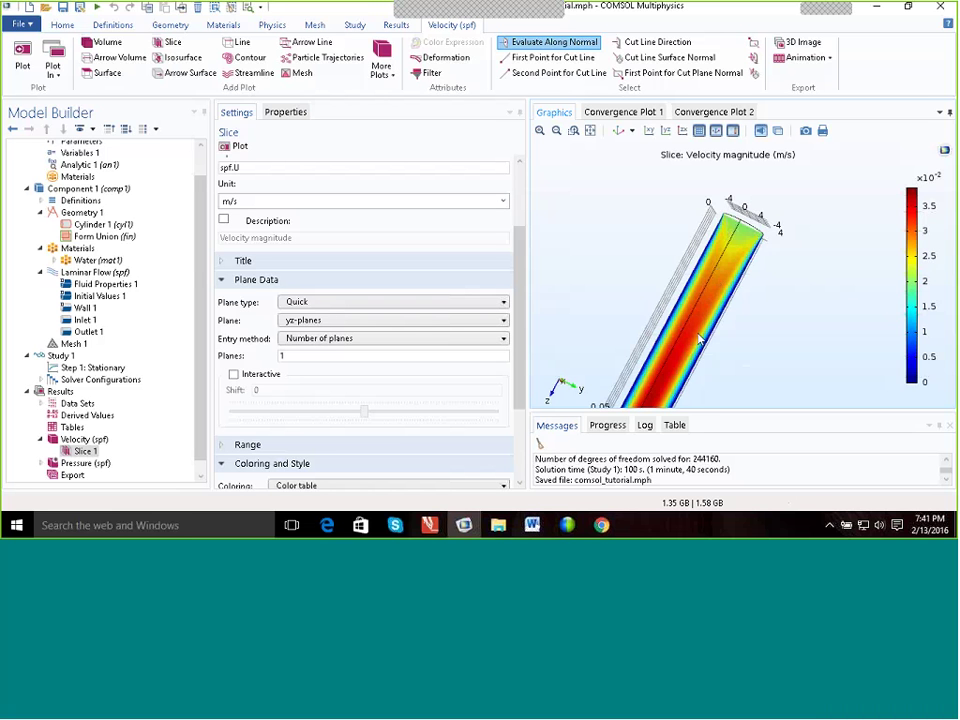
pyautogui.moveTo(703, 339); pyautogui.dragTo(731, 300, button='right')
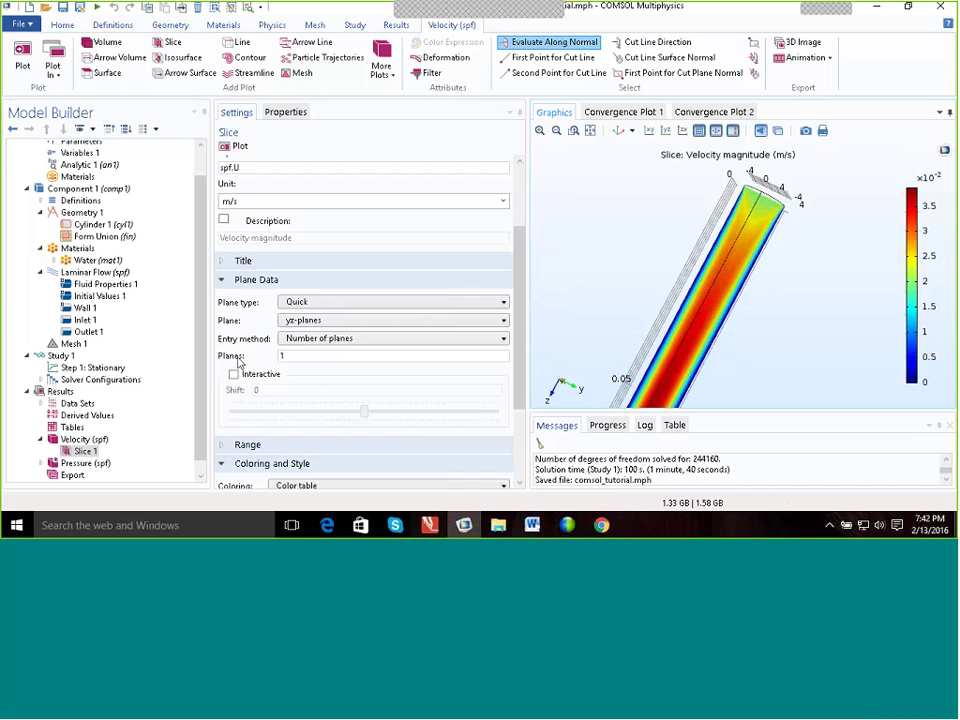
# Add a Cut Line 3D data set running along the pipe axis from (0, 0, 0) to (0, 0, 0.1) m and plot it.
pyautogui.scroll(-1, 200, 372)
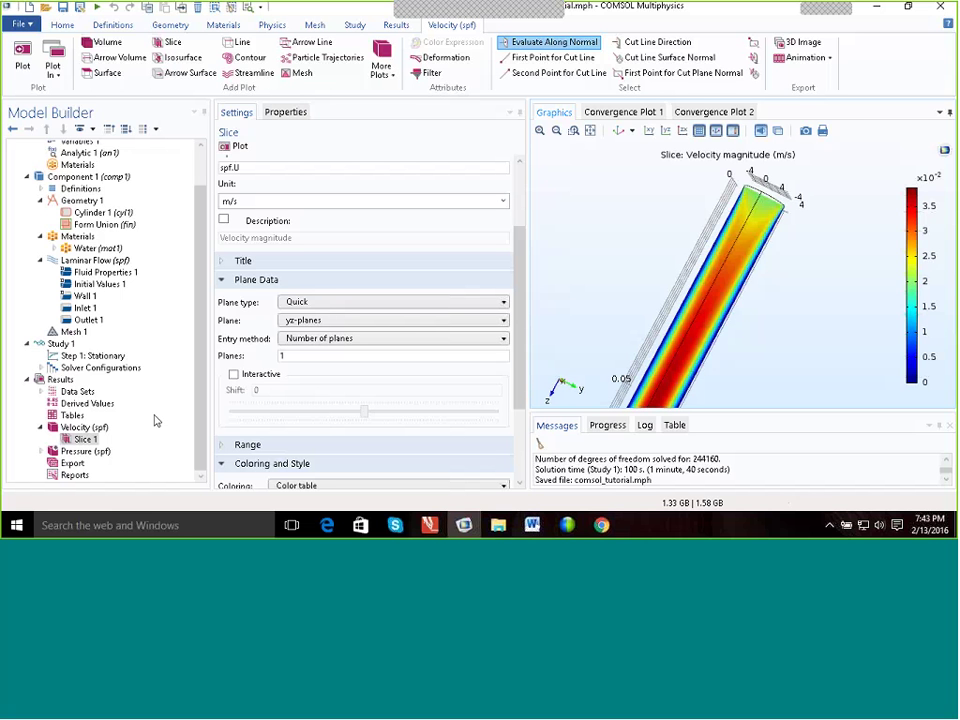
pyautogui.rightClick(77, 393)
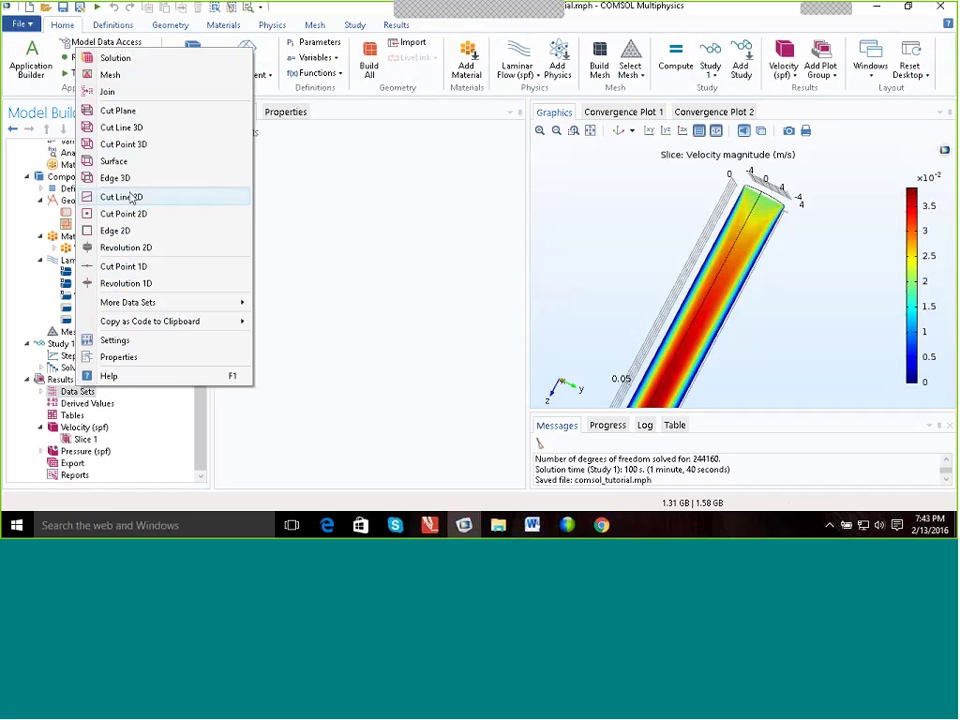
pyautogui.click(128, 131)
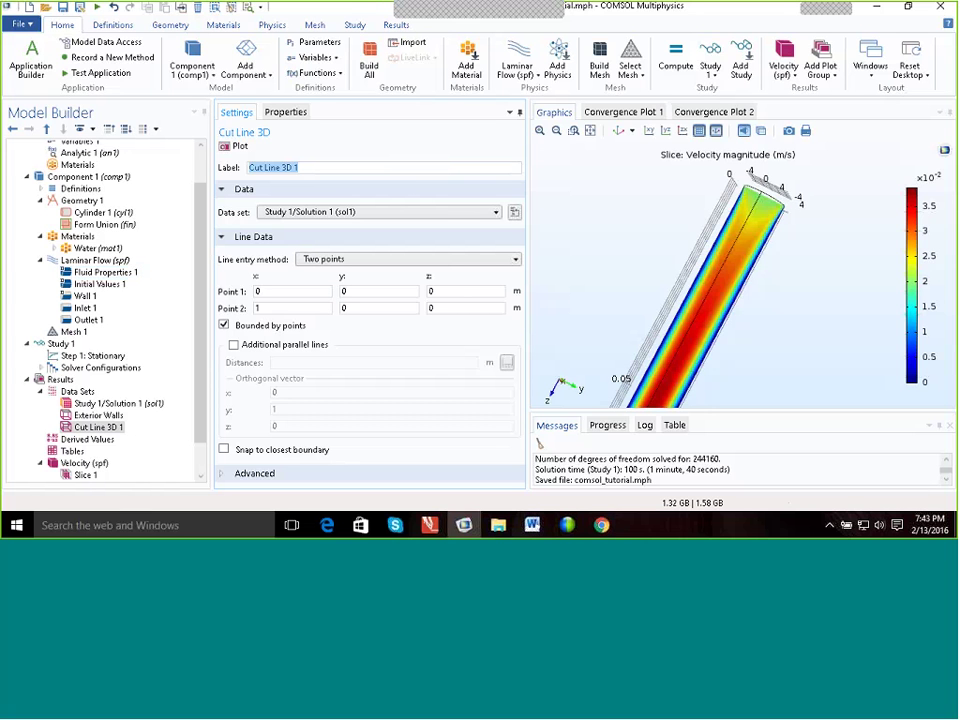
pyautogui.click(334, 168)
pyautogui.click(280, 307)
pyautogui.press('BackSpace')
pyautogui.write('0')
pyautogui.click(455, 308)
pyautogui.press('BackSpace')
pyautogui.write('.1')
pyautogui.press('Return')
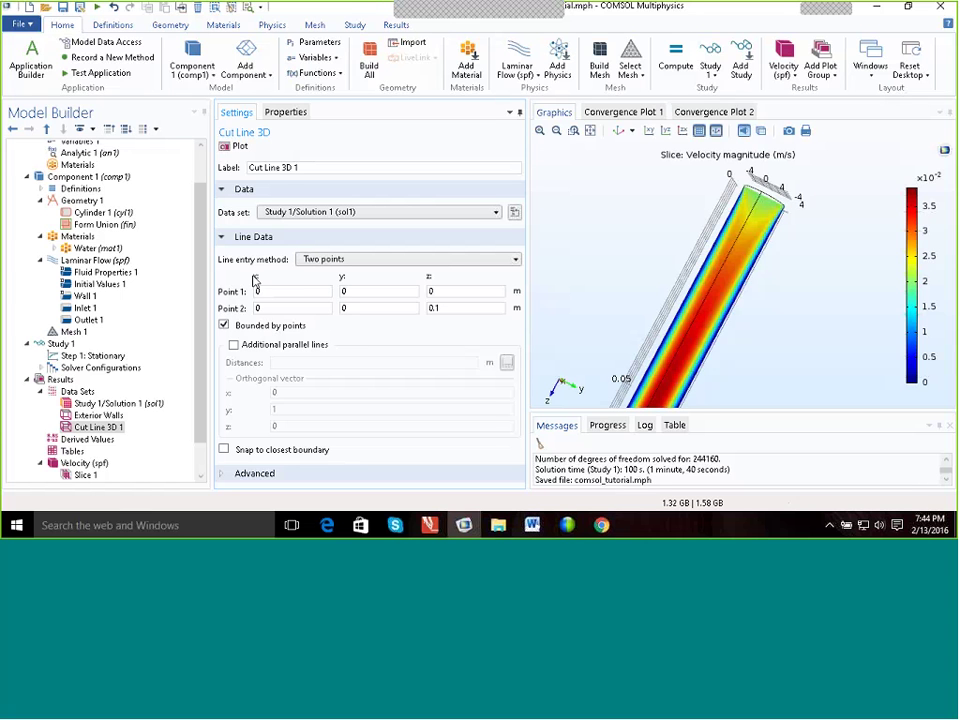
pyautogui.click(238, 150)
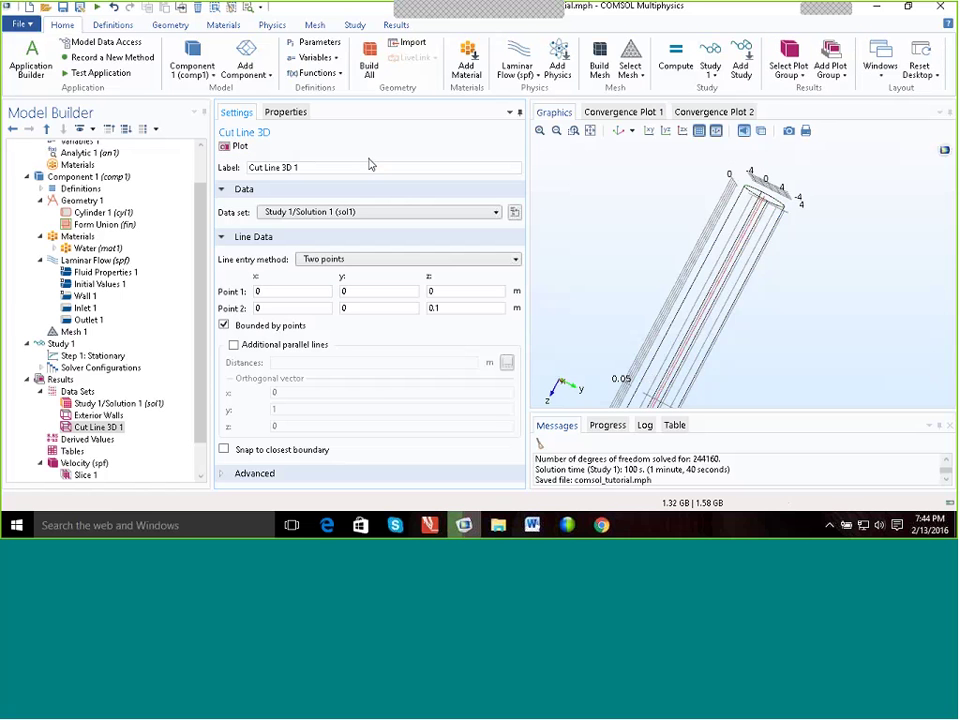
pyautogui.moveTo(728, 282); pyautogui.dragTo(766, 295)
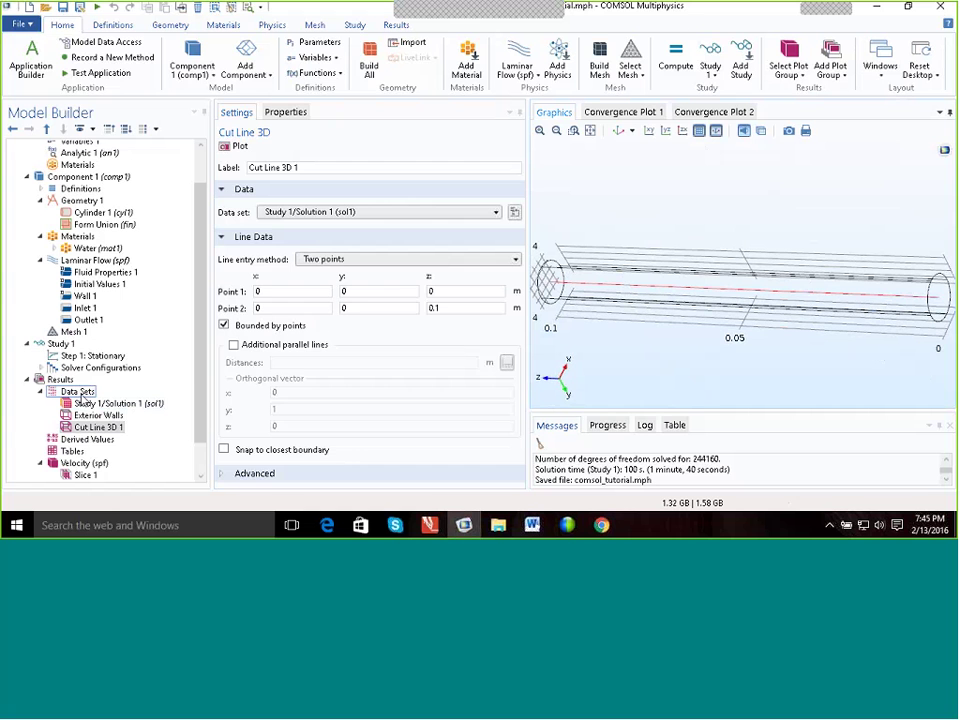
# Add a second Cut Line 3D data set and set z of both points to 0.01 m.
pyautogui.rightClick(82, 395)
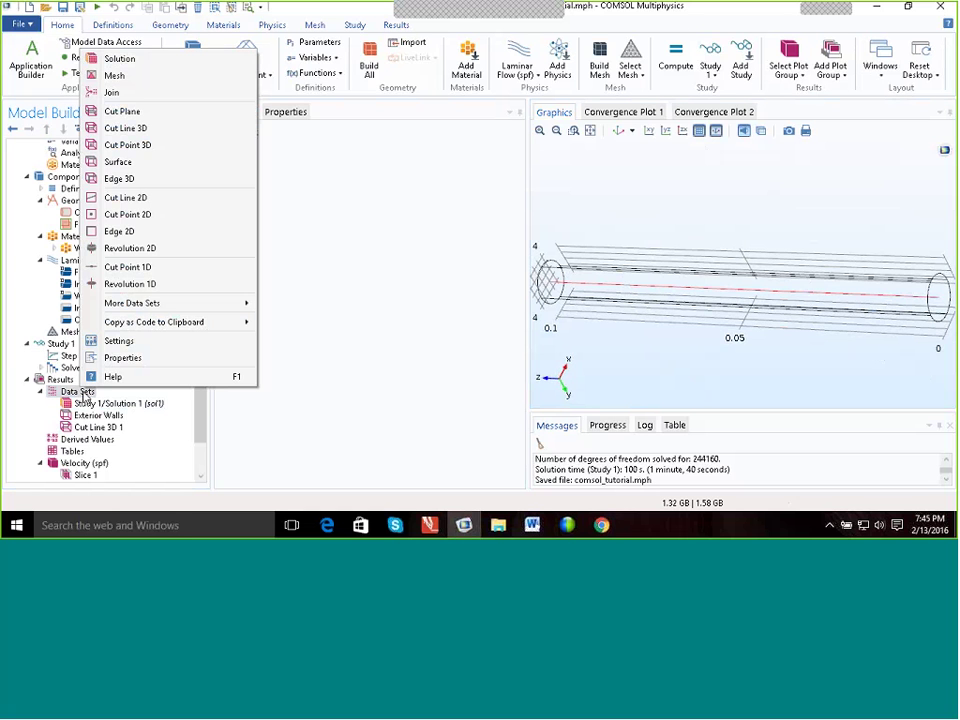
pyautogui.click(126, 130)
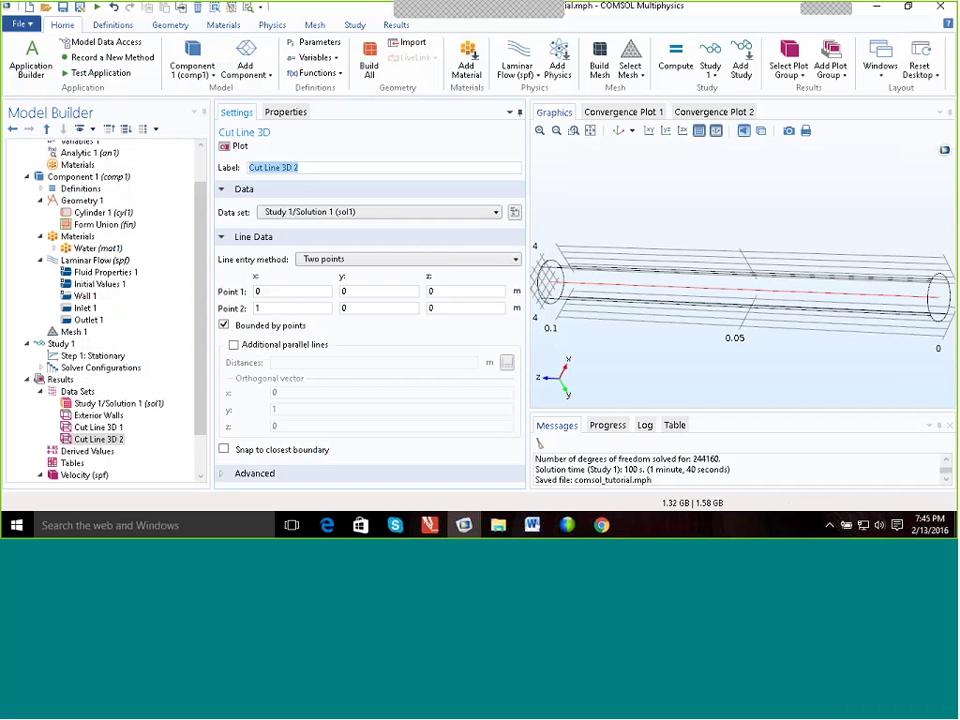
pyautogui.click(425, 364)
pyautogui.press('BackSpace')
pyautogui.write('.01')
pyautogui.click(454, 307)
pyautogui.press('BackSpace')
pyautogui.write('.01')
pyautogui.click(456, 293)
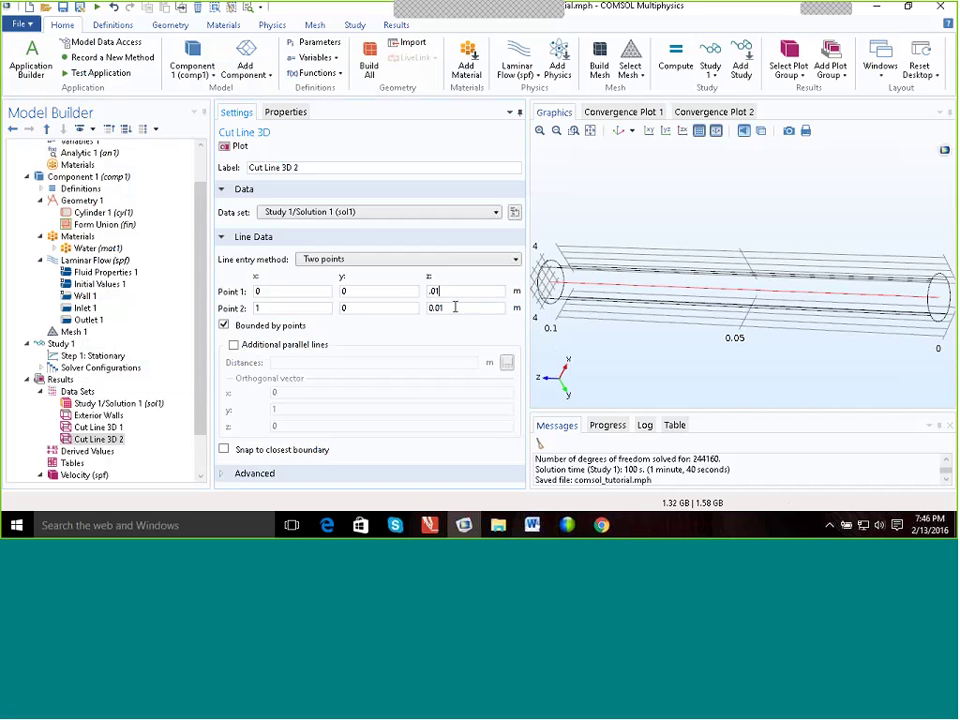
pyautogui.click(455, 307)
# Set z of both points of the second cut line to 0.02 m.
pyautogui.click(457, 291)
pyautogui.press('BackSpace')
pyautogui.write('2')
pyautogui.click(457, 308)
pyautogui.press('BackSpace')
pyautogui.write('2')
pyautogui.click(472, 290)
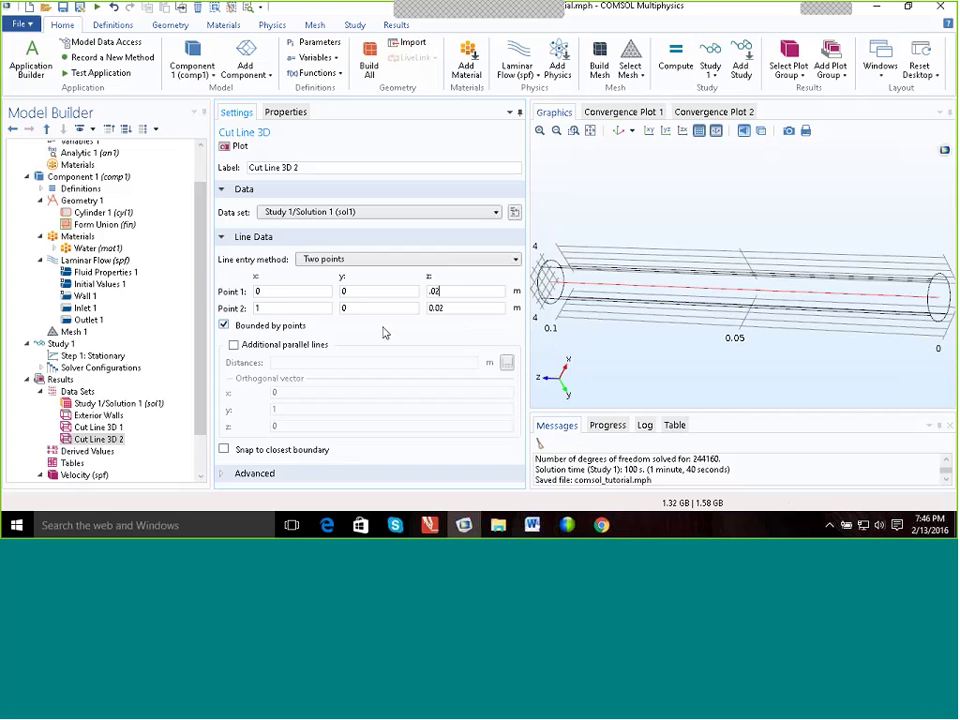
# Set x of the second cut line to radius_ for Point 1 and -radius_ for Point 2, and plot the line.
pyautogui.click(274, 308)
pyautogui.click(274, 306)
pyautogui.click(274, 292)
pyautogui.press('BackSpace')
pyautogui.write('radius_')
pyautogui.click(262, 309)
pyautogui.press('BackSpace')
pyautogui.write('-radius')
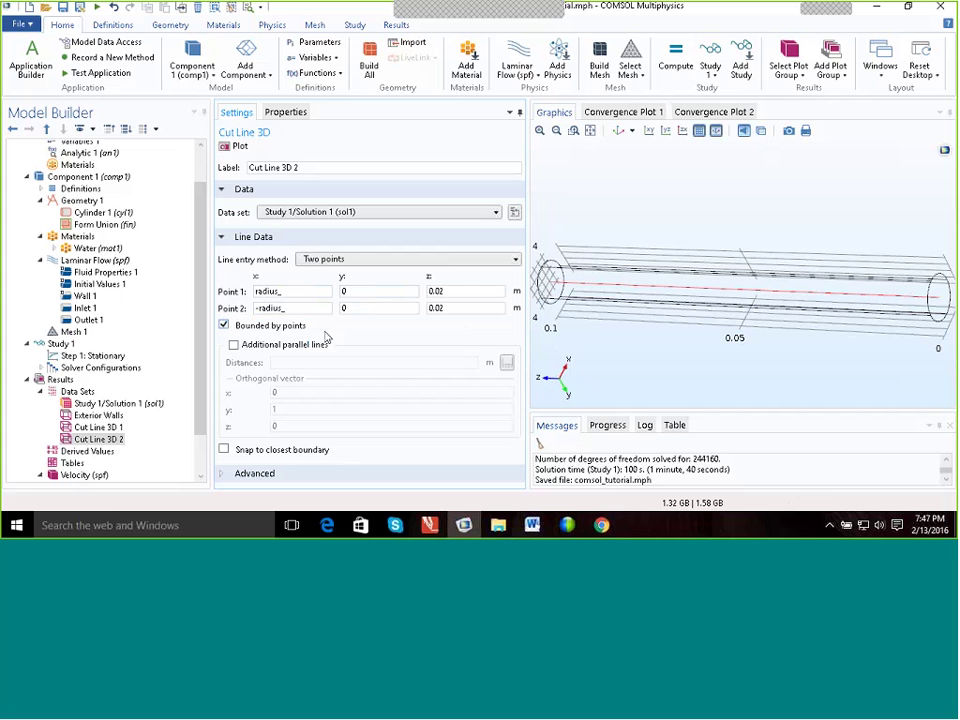
pyautogui.click(301, 309)
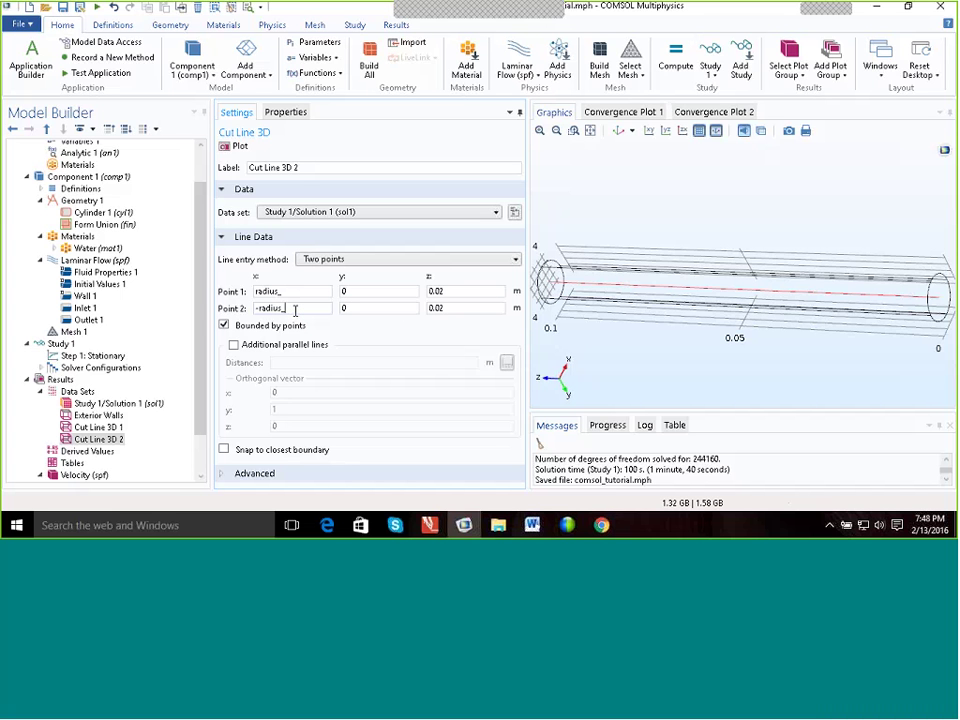
pyautogui.click(239, 147)
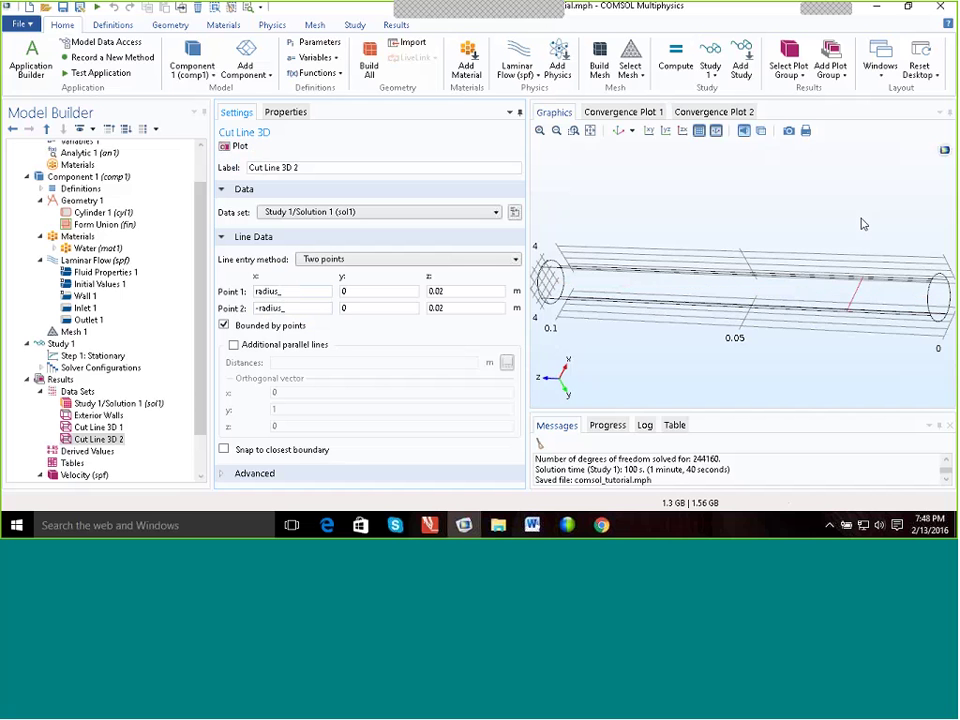
pyautogui.moveTo(856, 226); pyautogui.dragTo(794, 353)
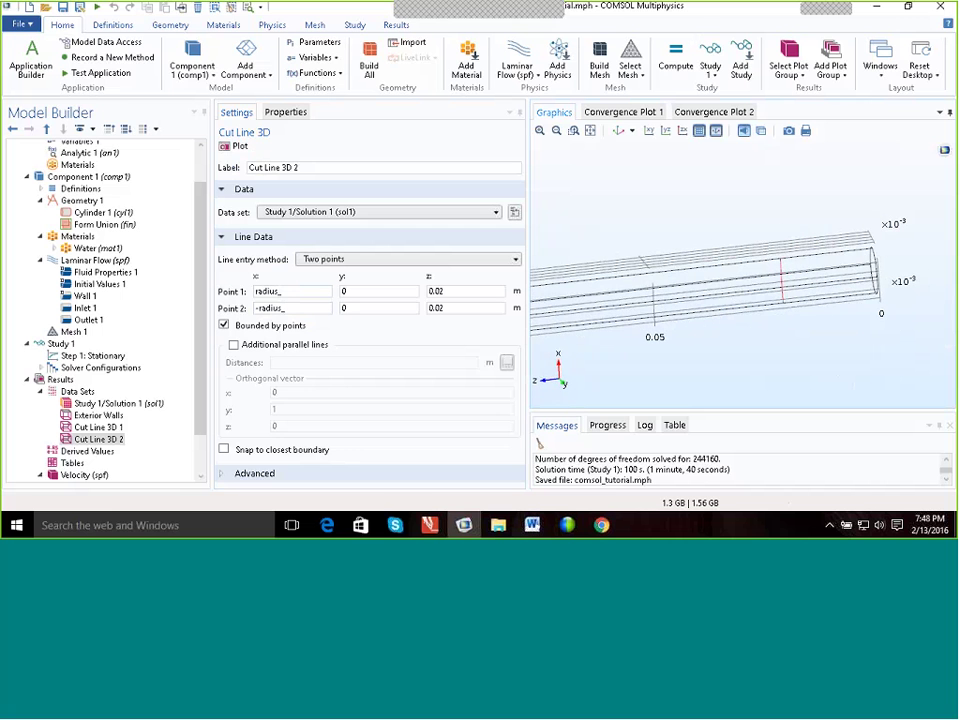
# Set z of both points of the second cut line to 0.005 m and replot it near the pipe inlet.
pyautogui.click(450, 293)
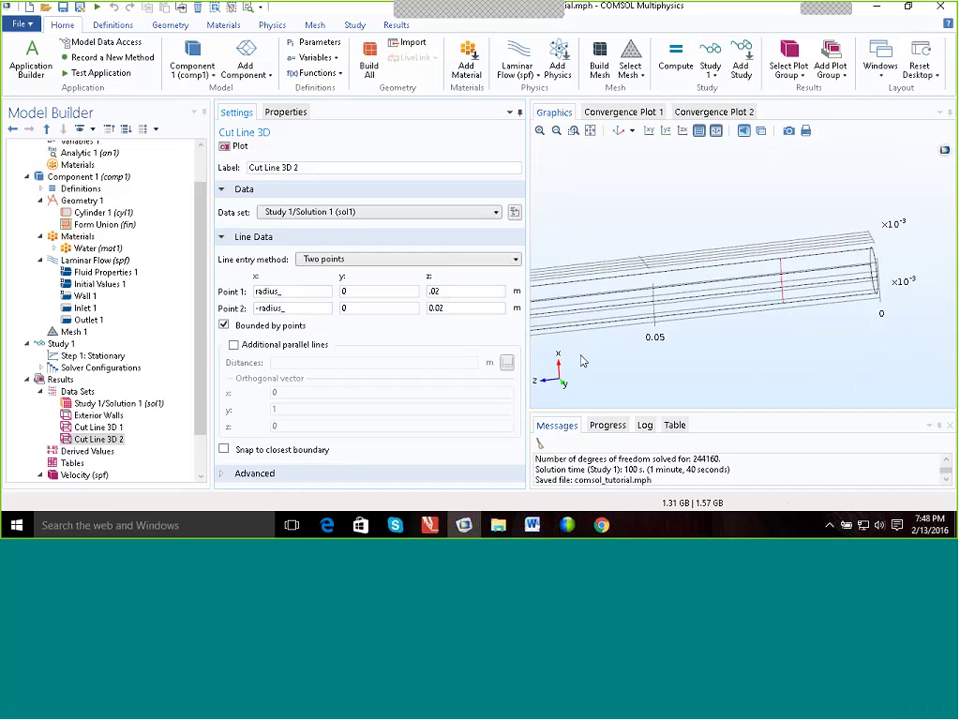
pyautogui.press('BackSpace')
pyautogui.write('05')
pyautogui.click(451, 311)
pyautogui.press('BackSpace')
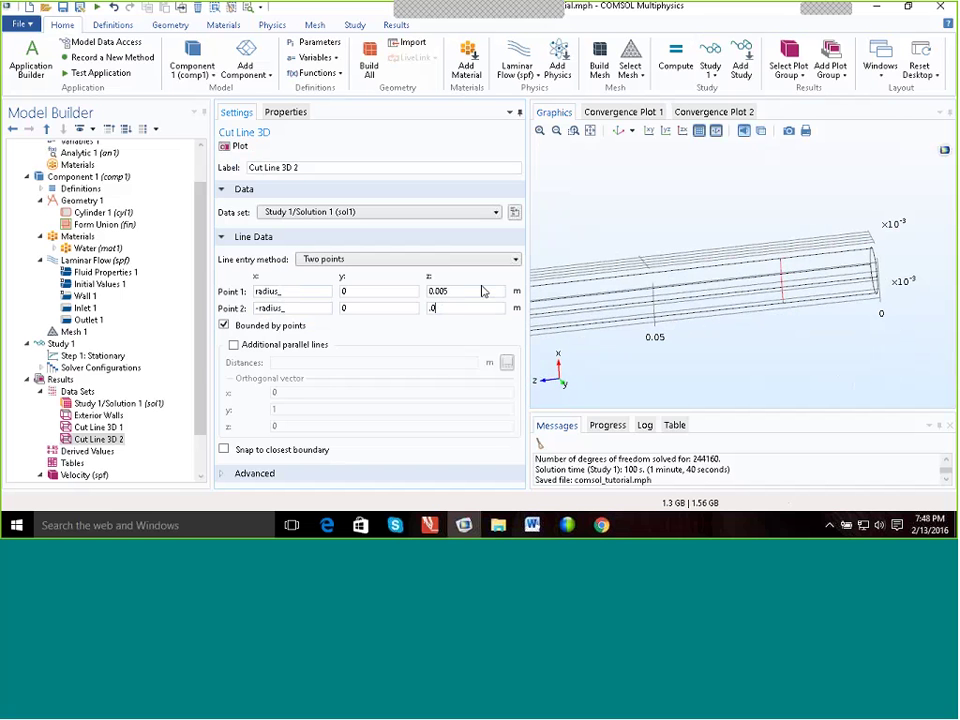
pyautogui.write('05')
pyautogui.click(476, 291)
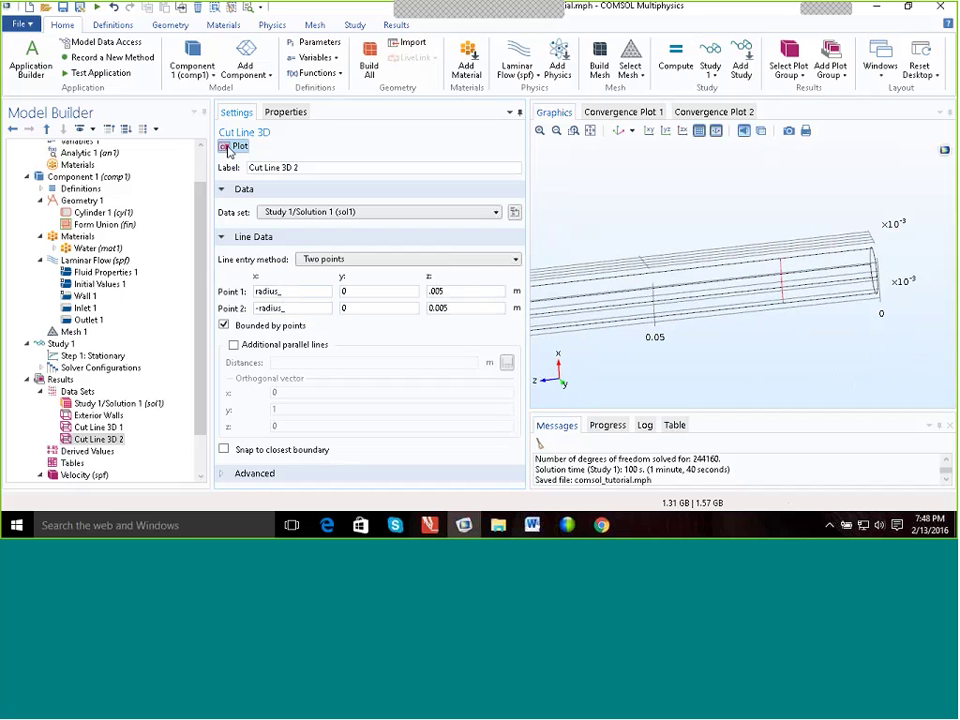
pyautogui.click(229, 148)
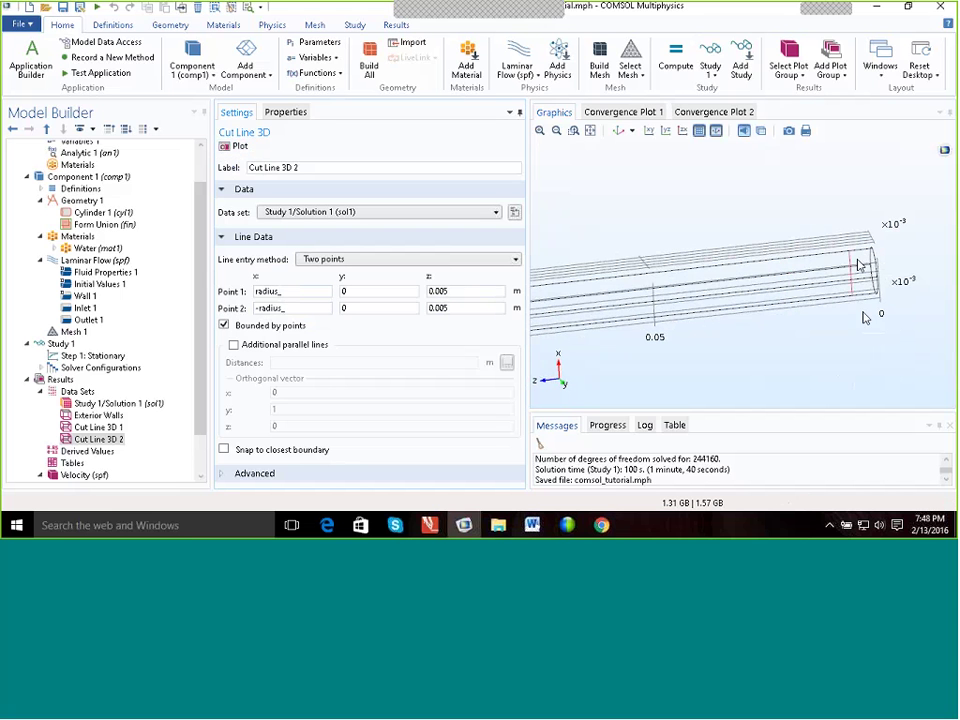
pyautogui.moveTo(793, 291)
pyautogui.mouseDown()
pyautogui.moveTo(790, 322)
pyautogui.moveTo(795, 281)
pyautogui.moveTo(785, 289)
pyautogui.moveTo(804, 299)
pyautogui.mouseUp()
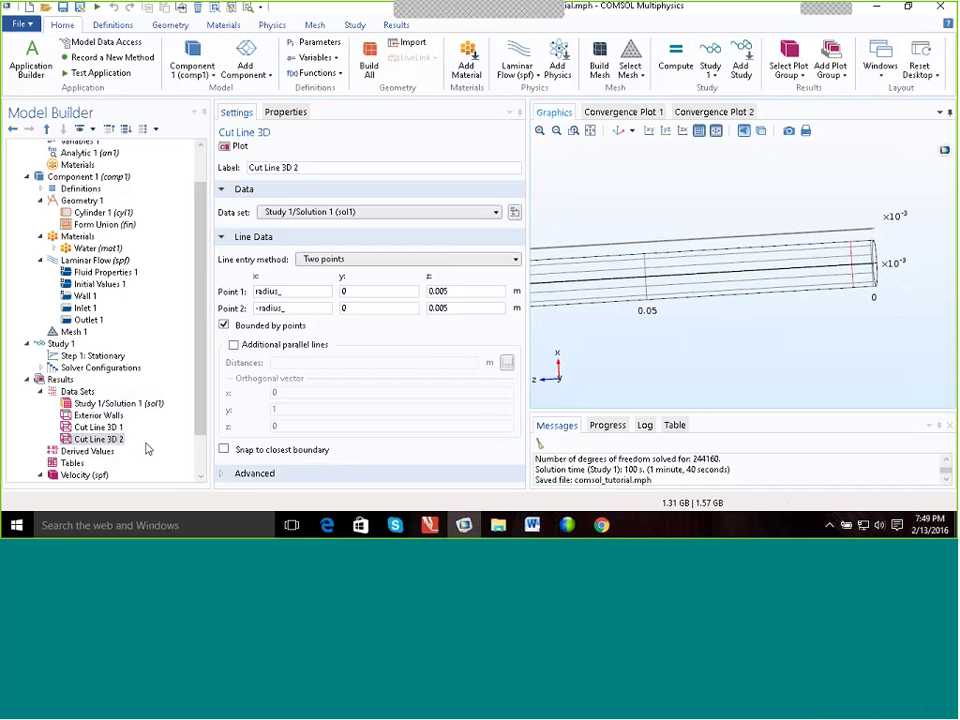
# Add a third Cut Line 3D data set with x set to radius_ for Point 1 and -radius_ for Point 2.
pyautogui.rightClick(84, 397)
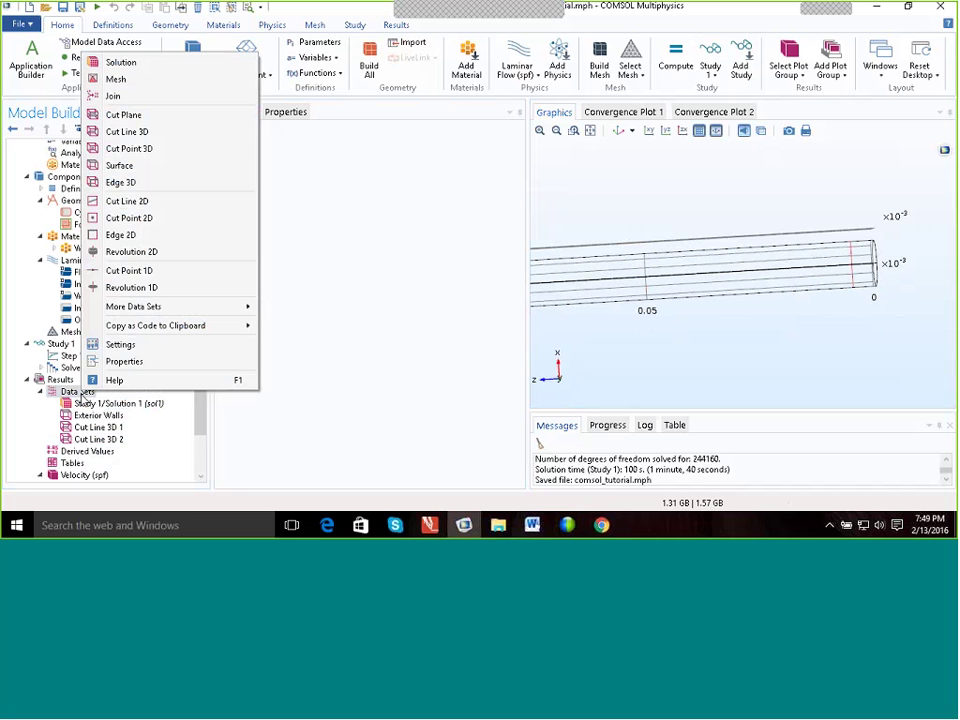
pyautogui.click(134, 137)
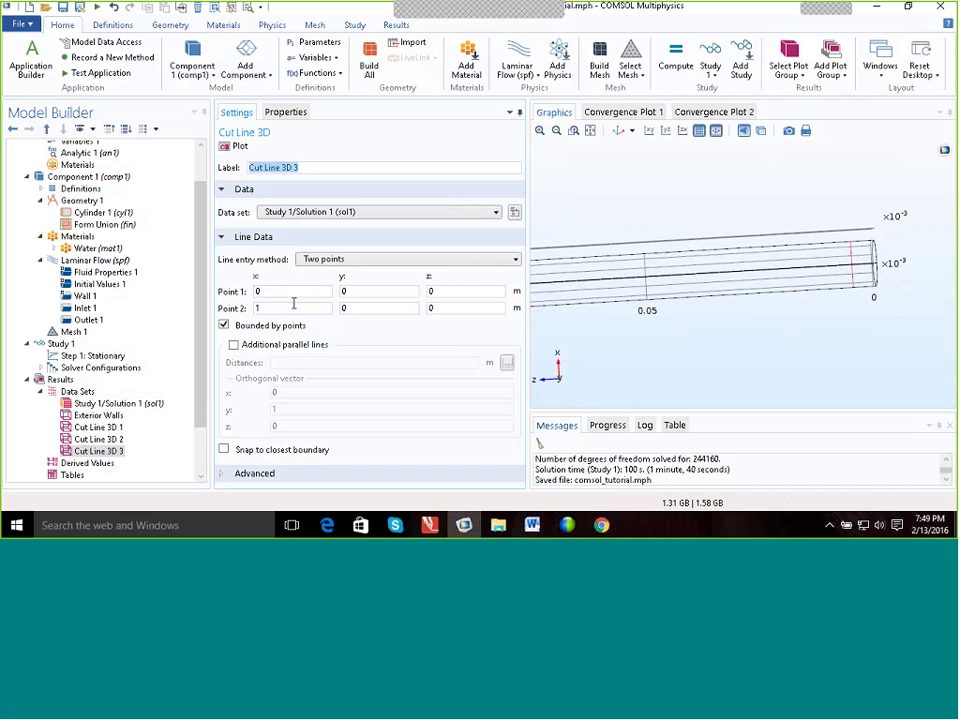
pyautogui.click(277, 291)
pyautogui.press('BackSpace')
pyautogui.write('radius')
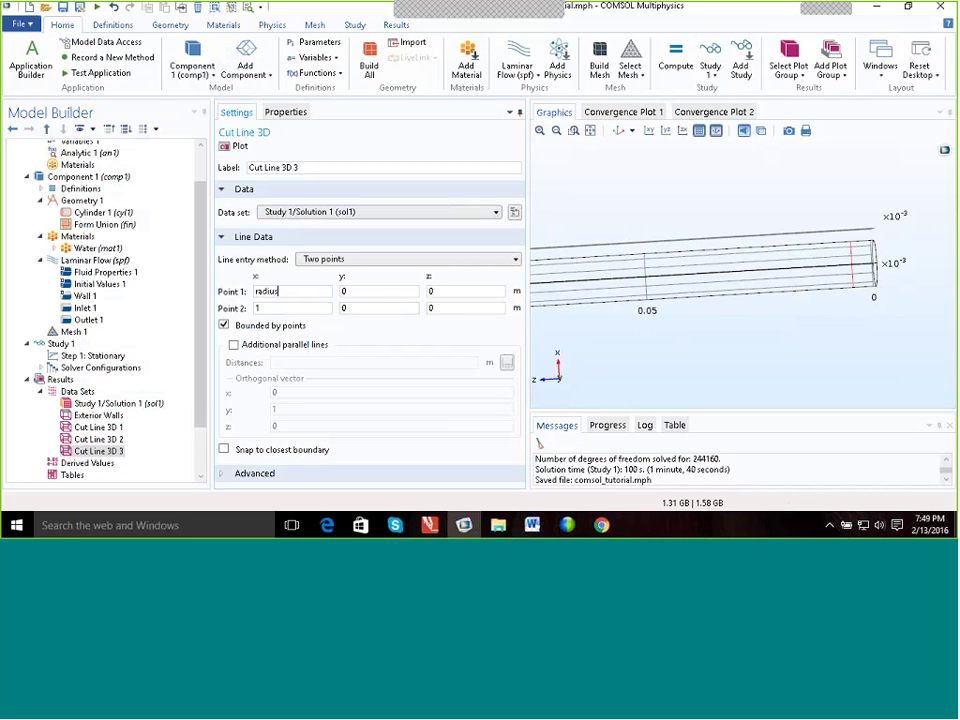
pyautogui.write('_')
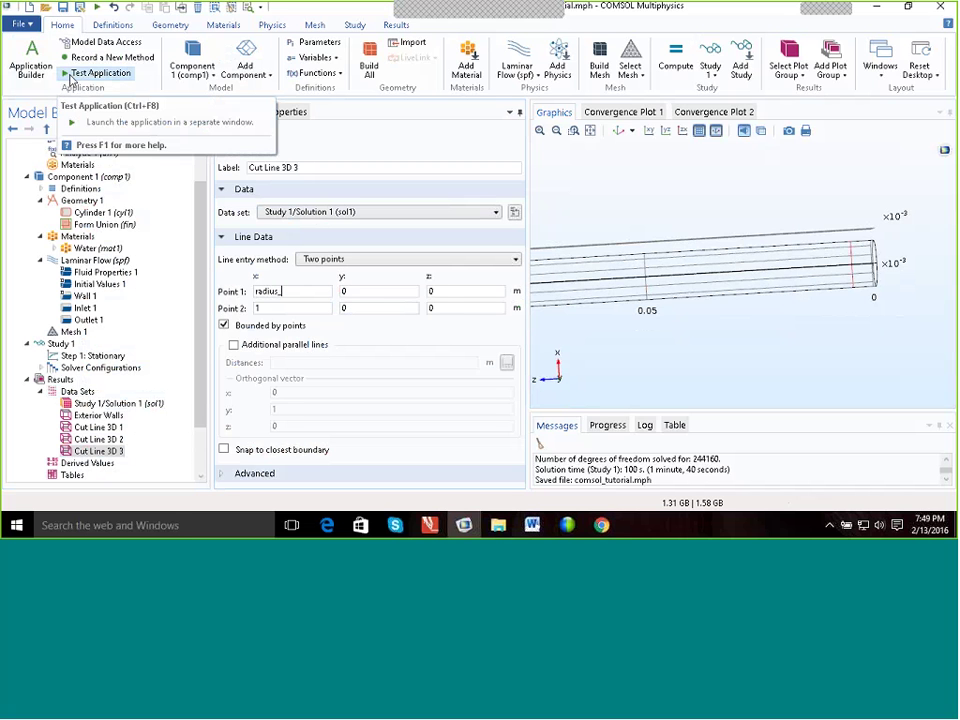
pyautogui.click(285, 311)
pyautogui.press('BackSpace')
pyautogui.write('-')
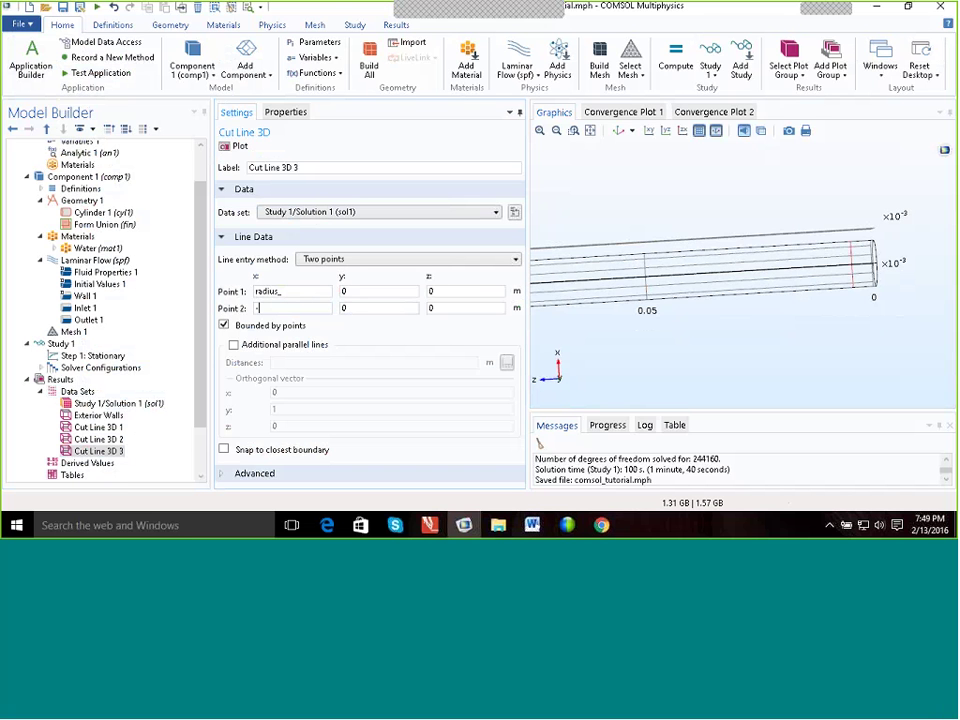
pyautogui.write('radius_')
# Set z of both points of the third cut line to 0.05 m and plot the line.
pyautogui.click(432, 291)
pyautogui.press('BackSpace')
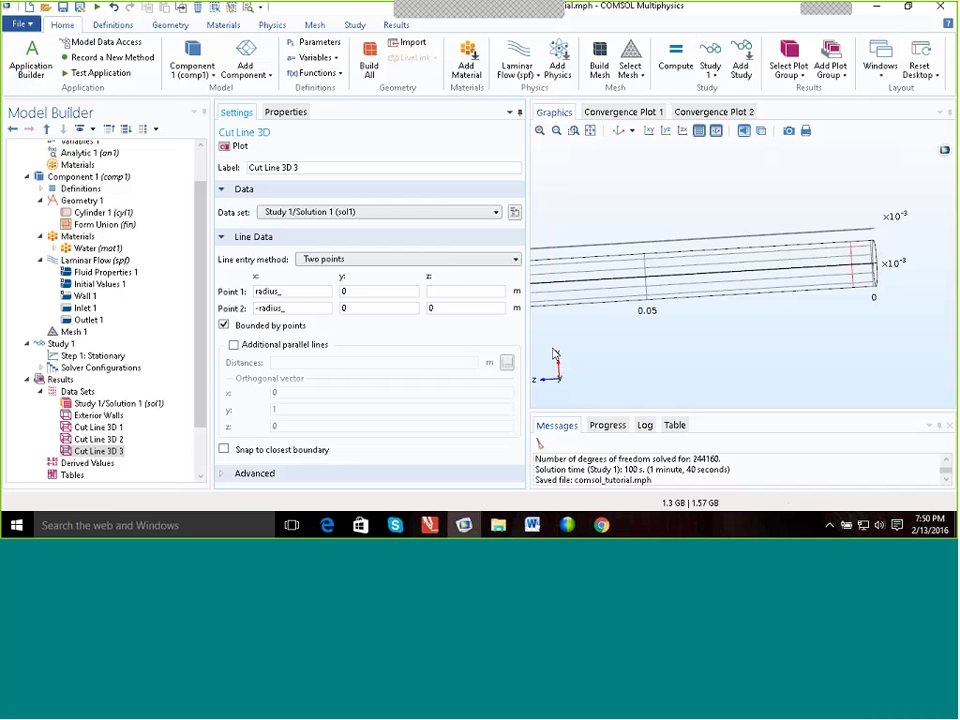
pyautogui.write('05')
pyautogui.click(436, 308)
pyautogui.press('BackSpace')
pyautogui.write('.05')
pyautogui.click(467, 291)
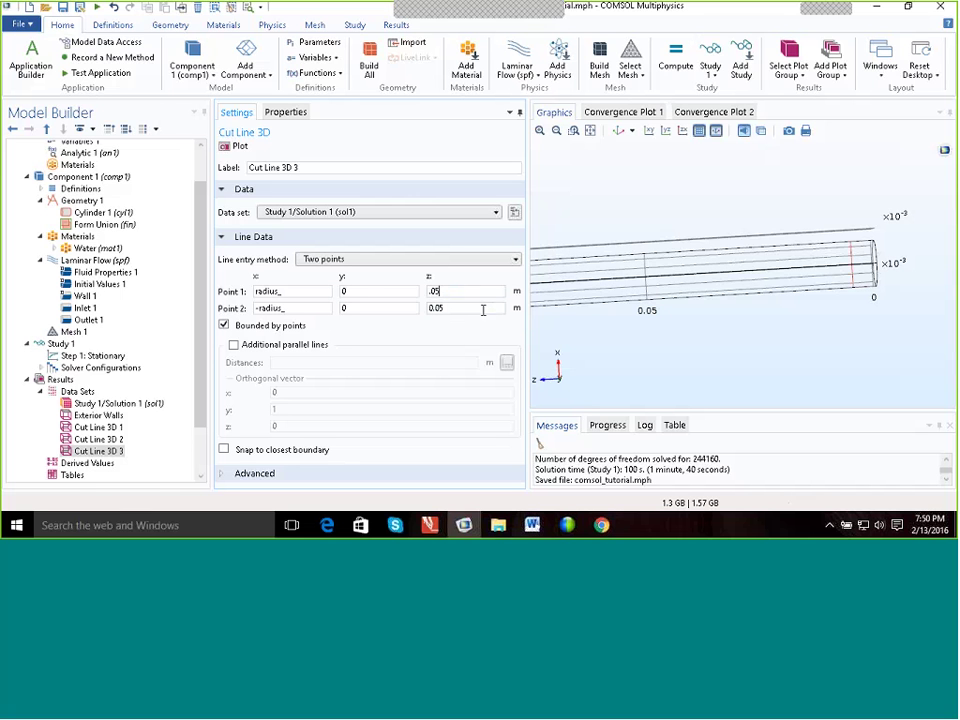
pyautogui.click(240, 148)
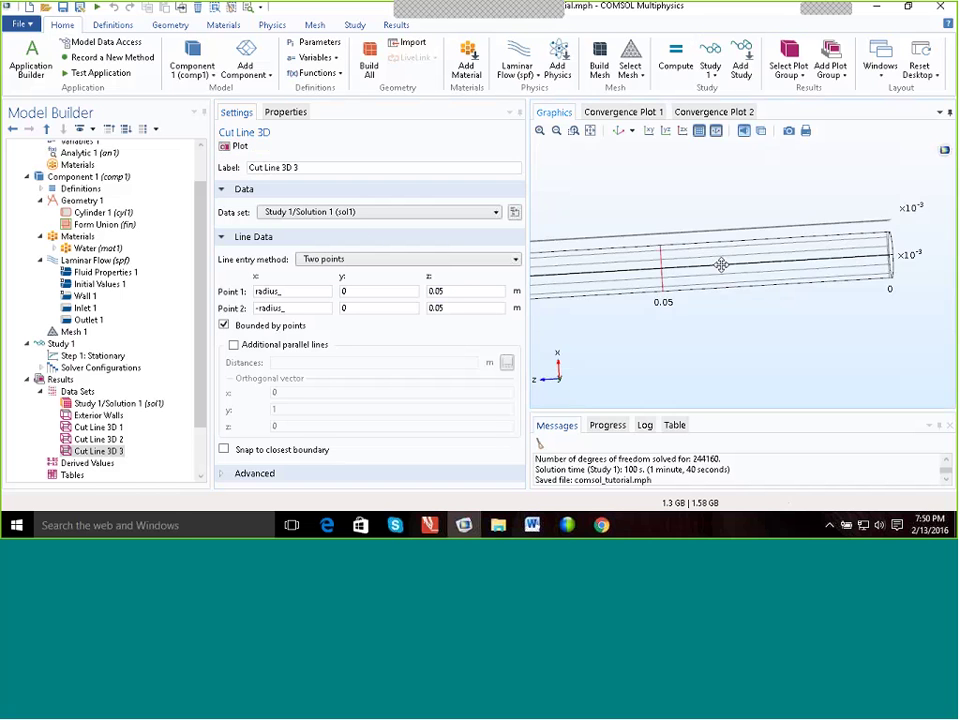
pyautogui.moveTo(720, 264); pyautogui.dragTo(674, 299)
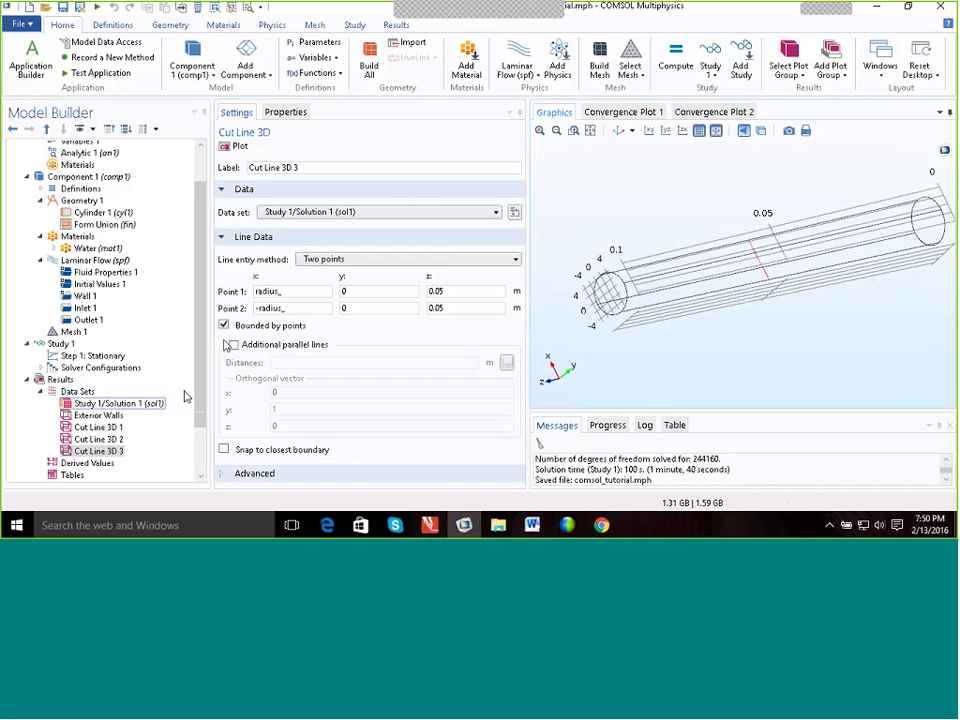
# Add a 1D Plot Group to the results and set its data set to Cut Line 3D 1.
pyautogui.scroll(-2, 188, 400)
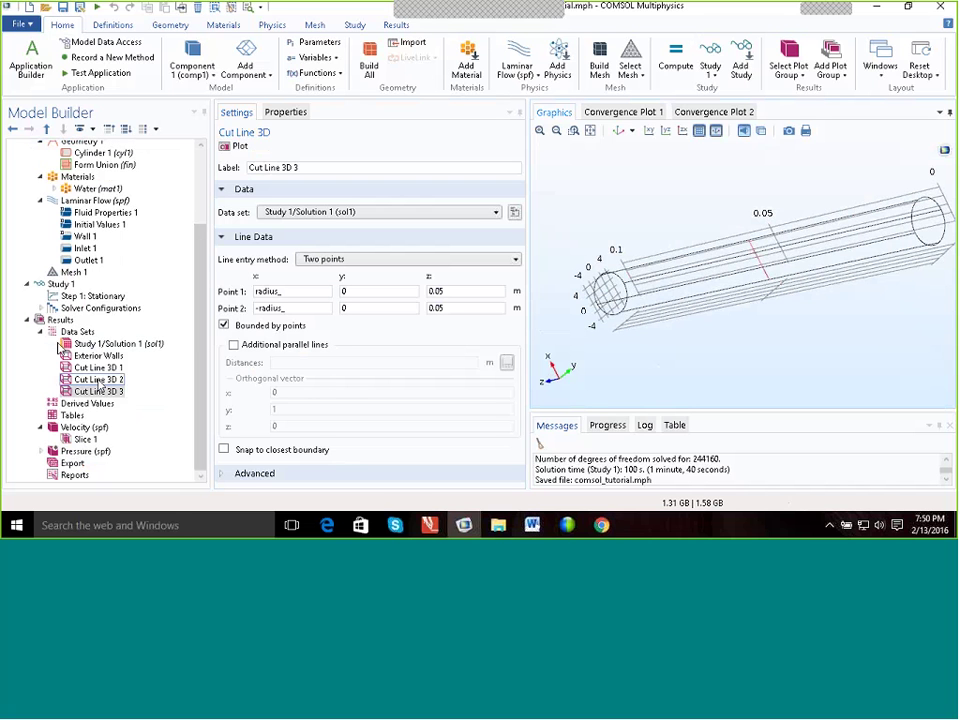
pyautogui.click(57, 319)
pyautogui.rightClick(57, 318)
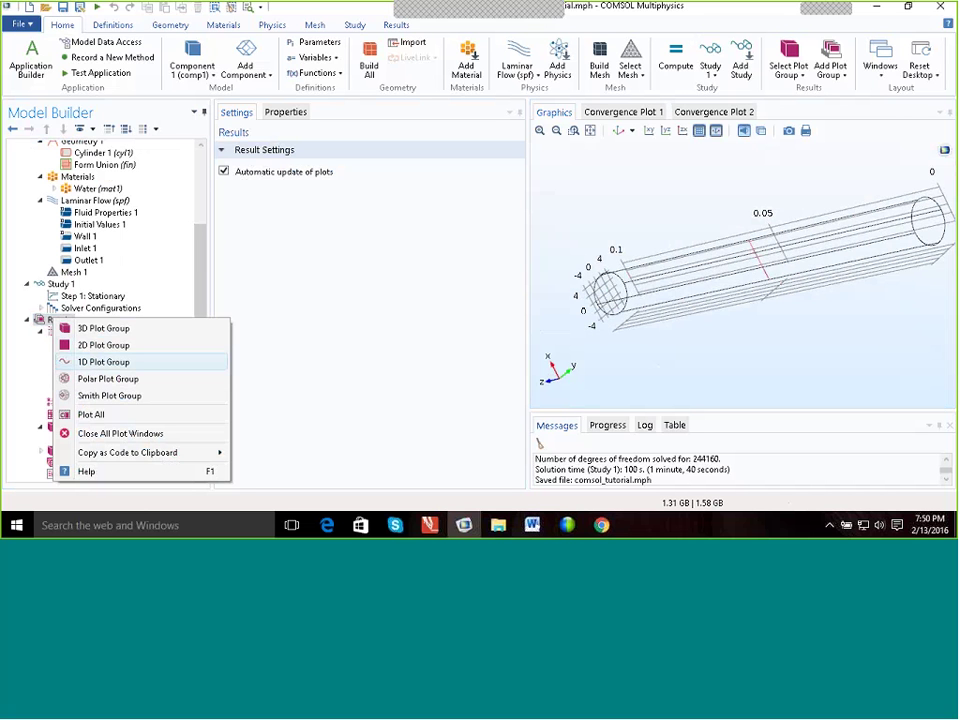
pyautogui.click(100, 363)
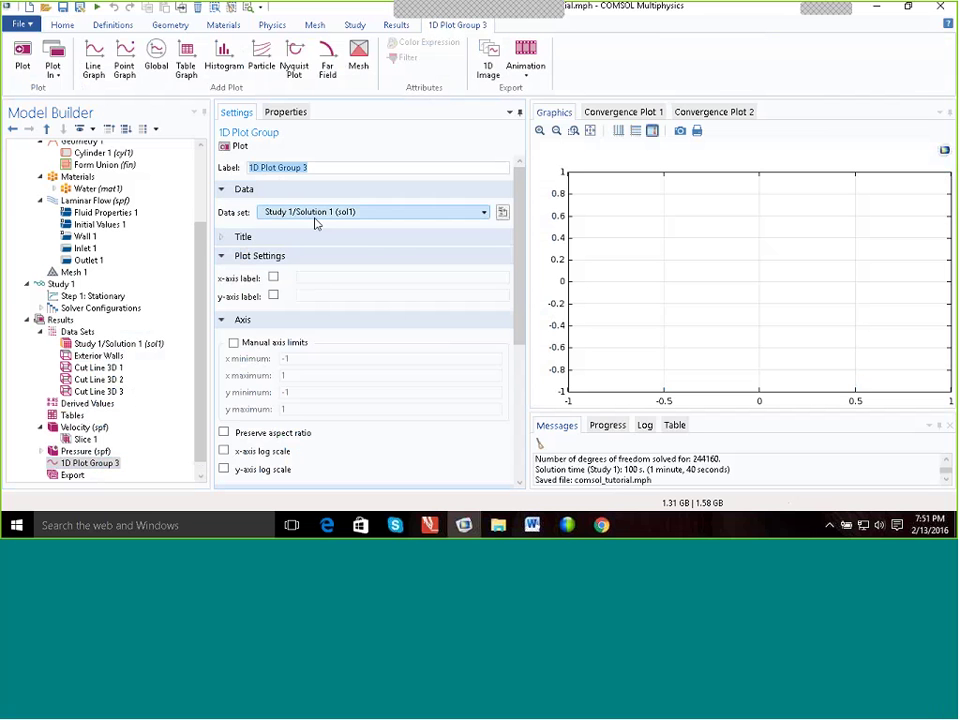
pyautogui.click(484, 213)
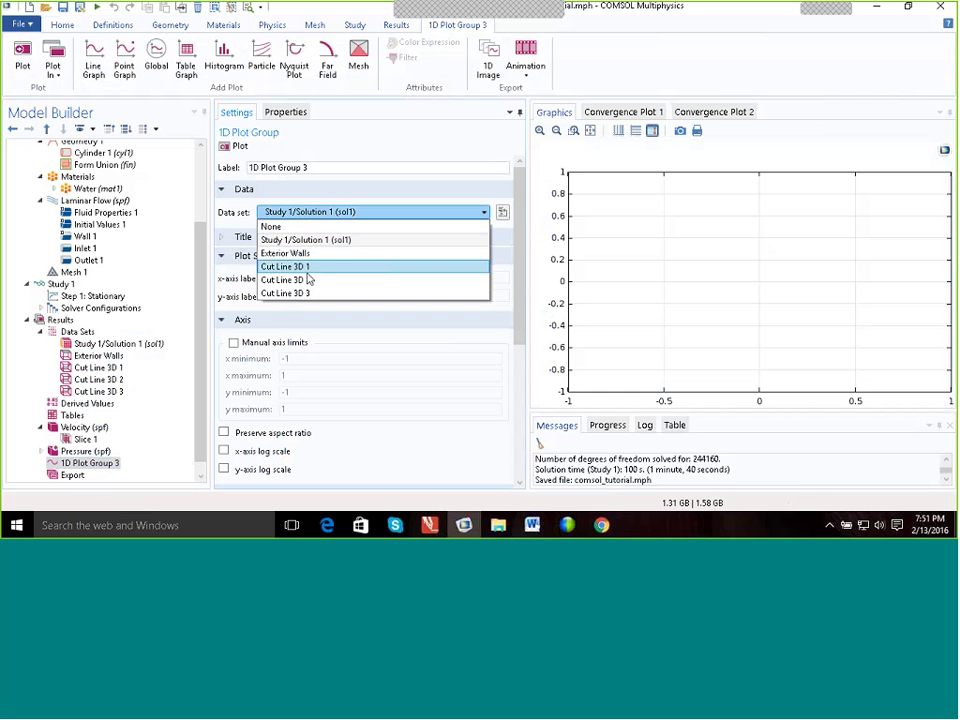
pyautogui.click(287, 267)
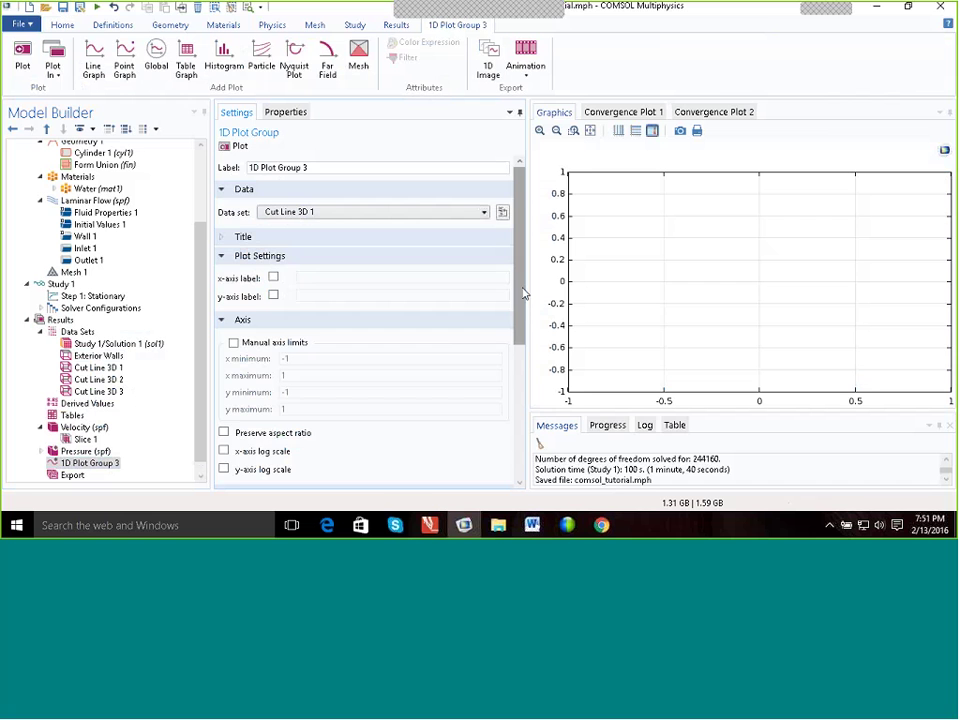
pyautogui.moveTo(522, 293); pyautogui.dragTo(534, 420)
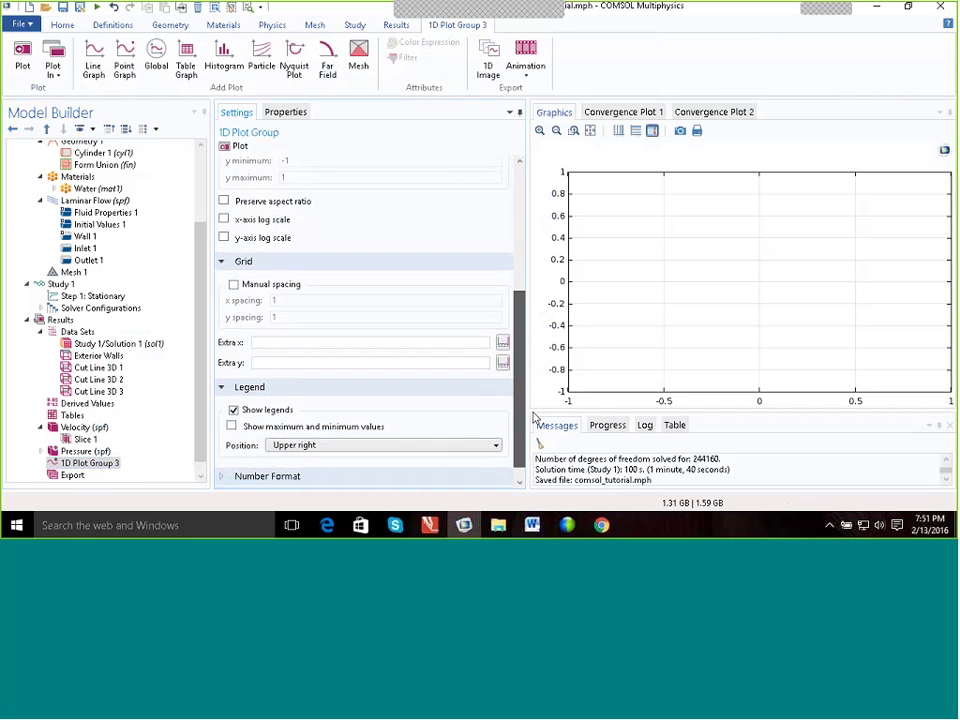
# Add a Line Graph to the 1D plot group and set its data set to Cut Line 3D 1.
pyautogui.rightClick(92, 468)
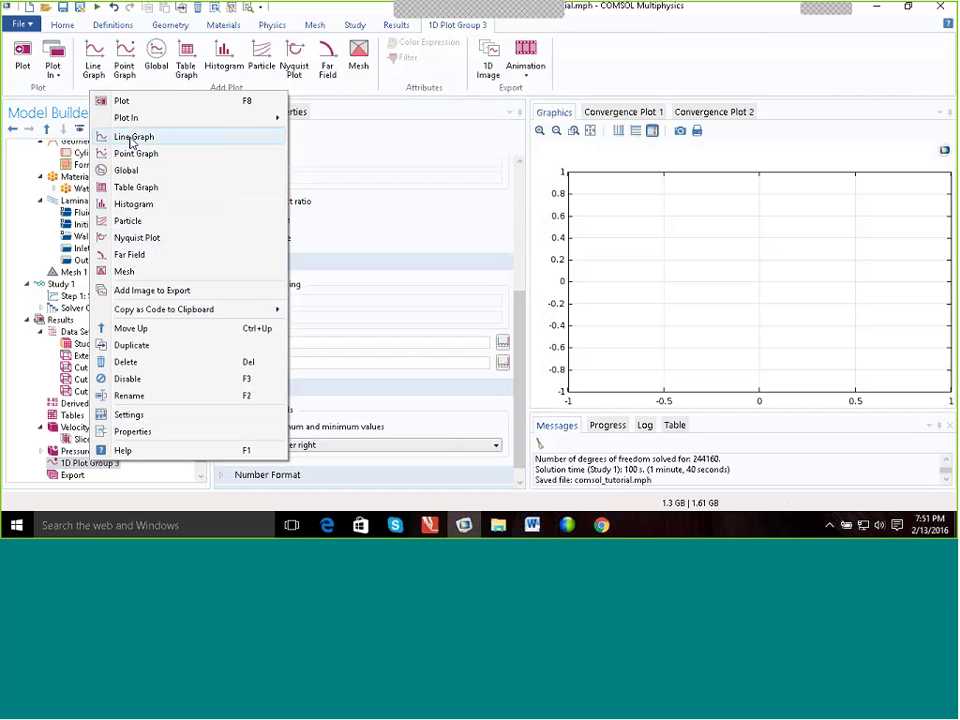
pyautogui.click(130, 142)
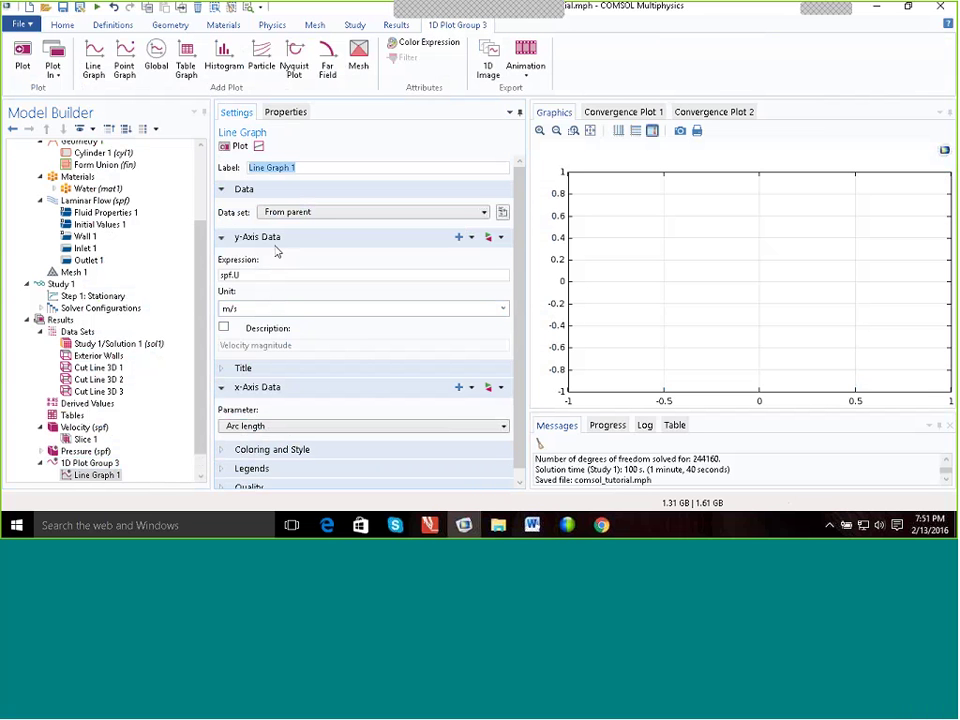
pyautogui.click(485, 213)
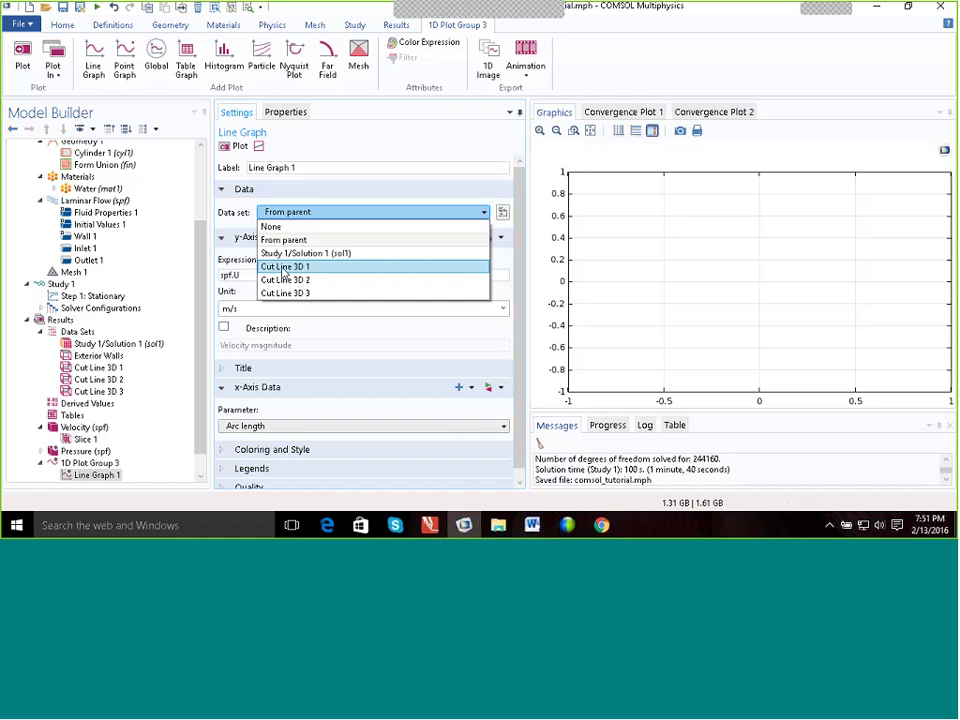
pyautogui.click(285, 267)
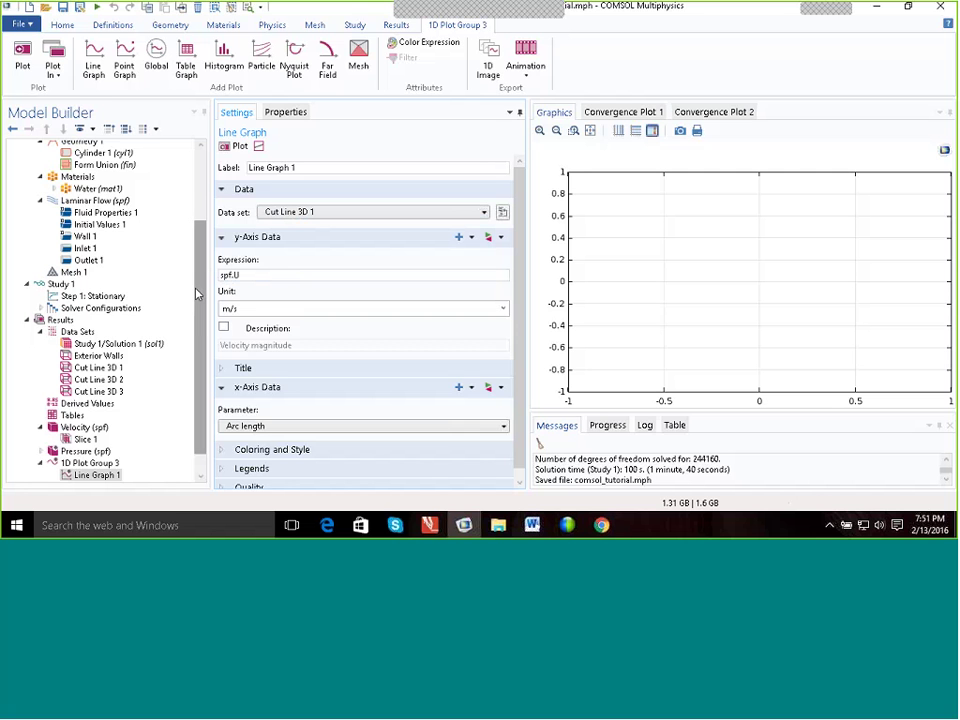
# Examine the Laminar Flow velocity and pressure expressions available for the line graph's y-axis data.
pyautogui.moveTo(197, 293); pyautogui.dragTo(198, 252)
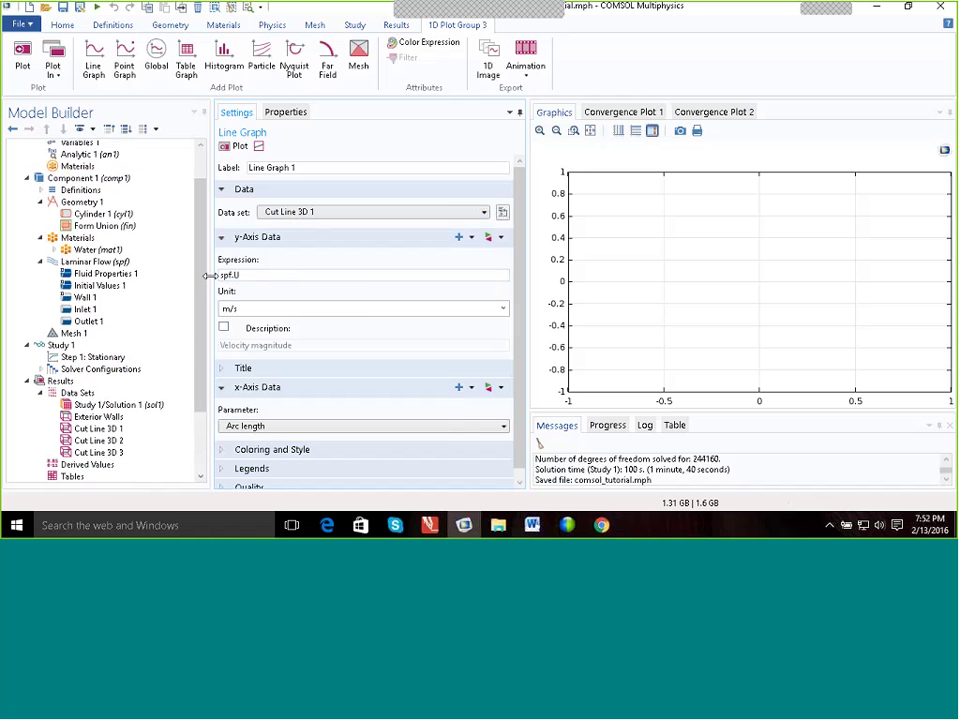
pyautogui.moveTo(200, 276); pyautogui.dragTo(200, 280)
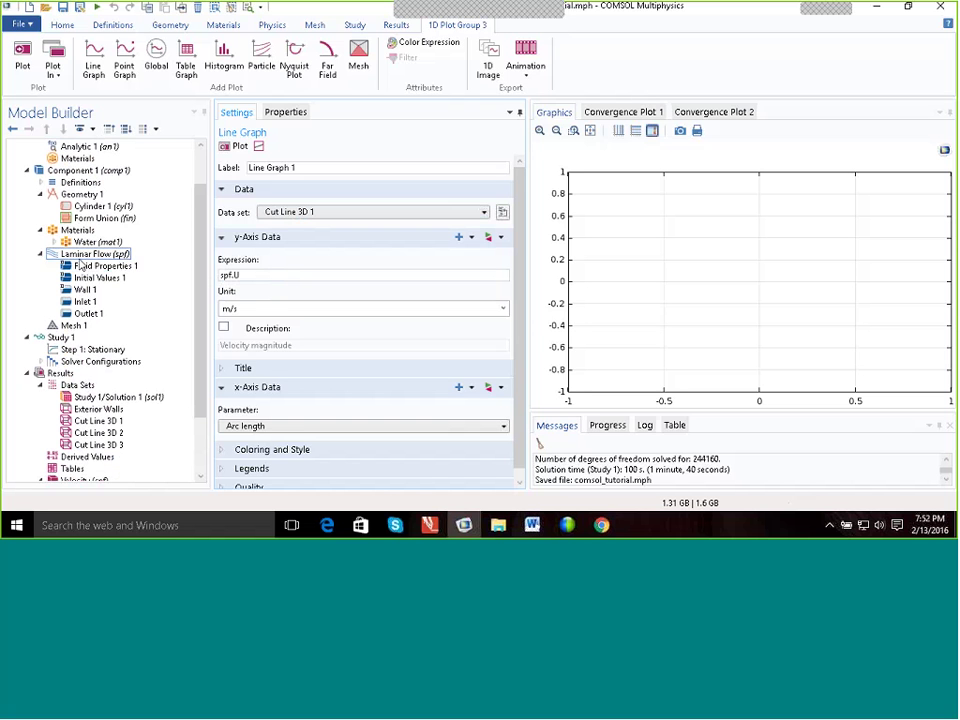
pyautogui.click(237, 278)
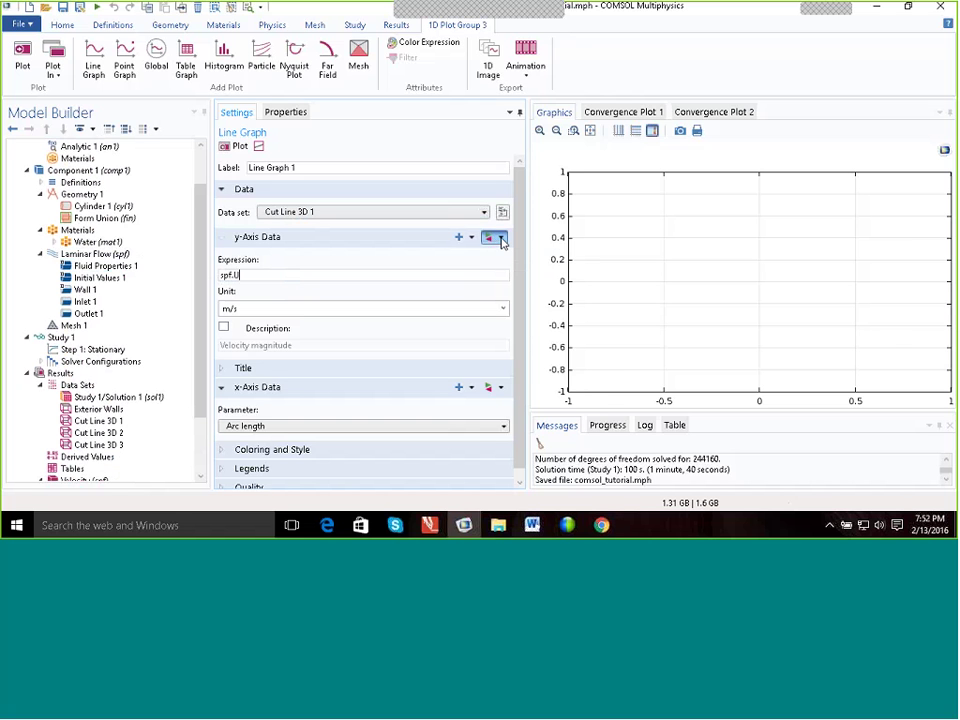
pyautogui.click(503, 240)
pyautogui.click(560, 286)
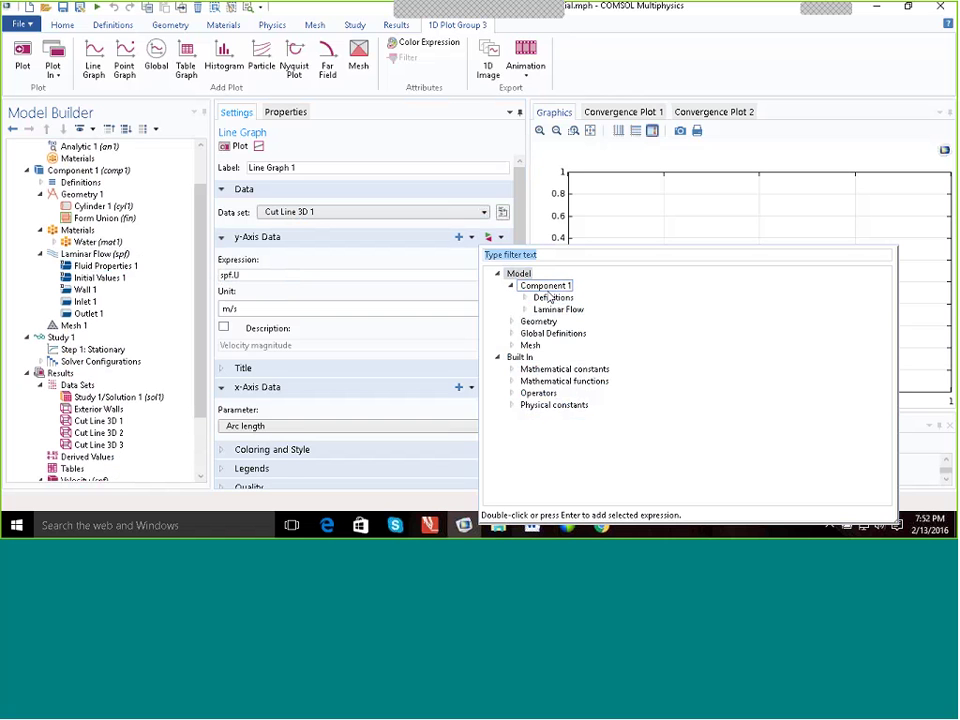
pyautogui.click(524, 310)
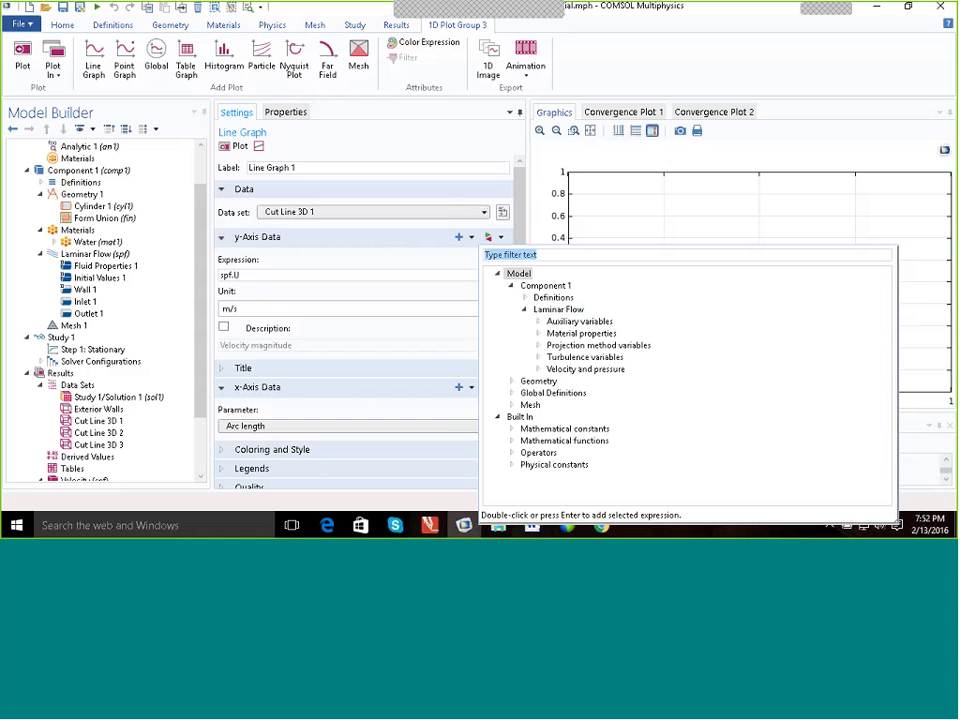
pyautogui.click(538, 370)
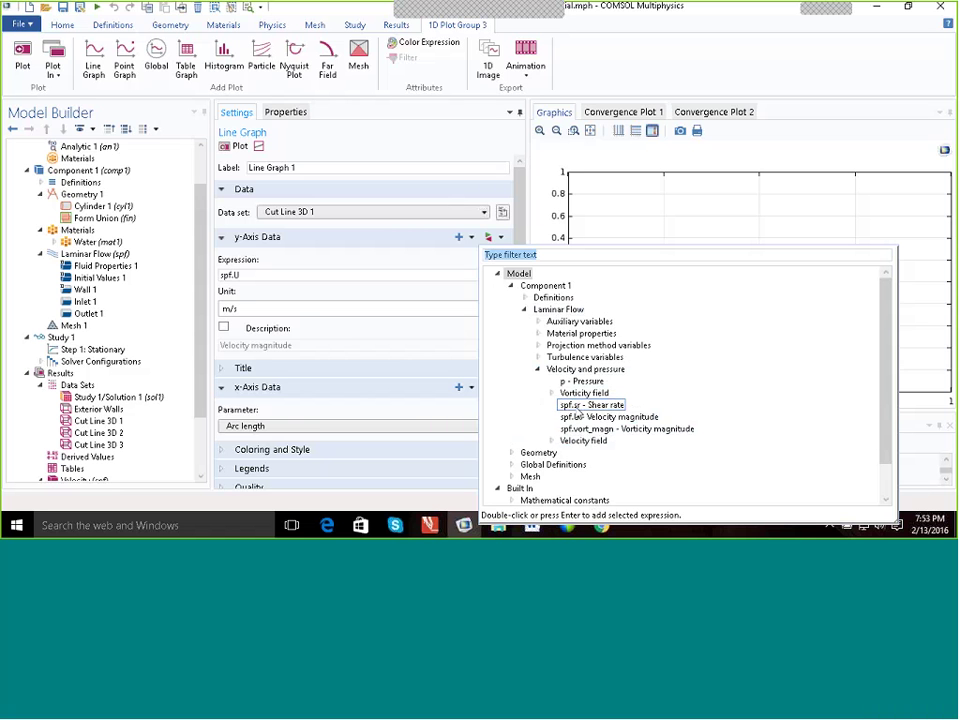
pyautogui.click(592, 430)
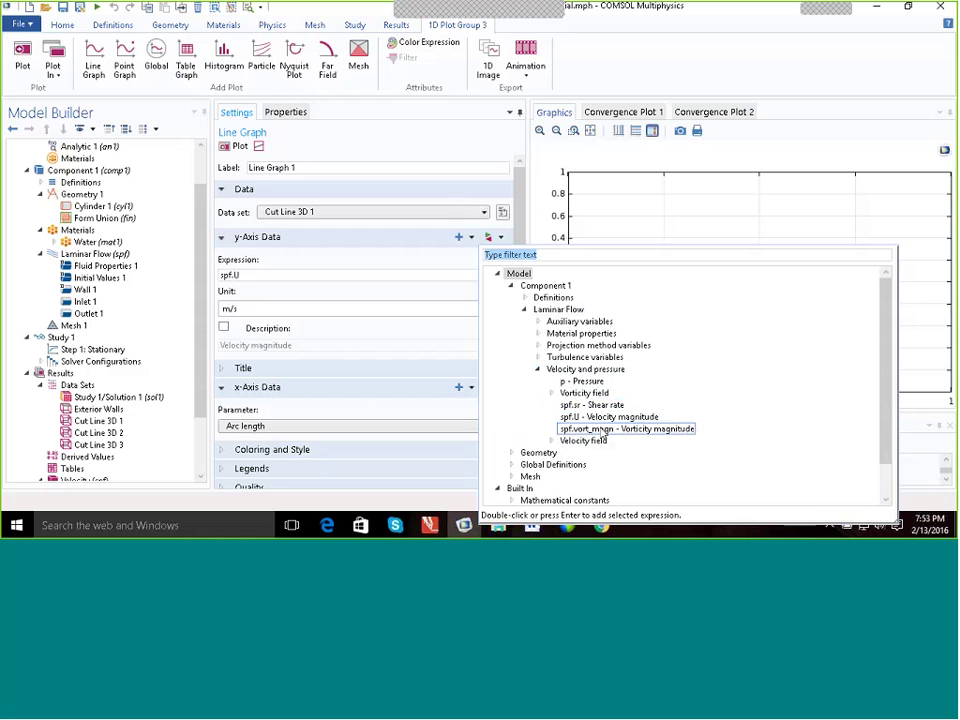
pyautogui.click(579, 418)
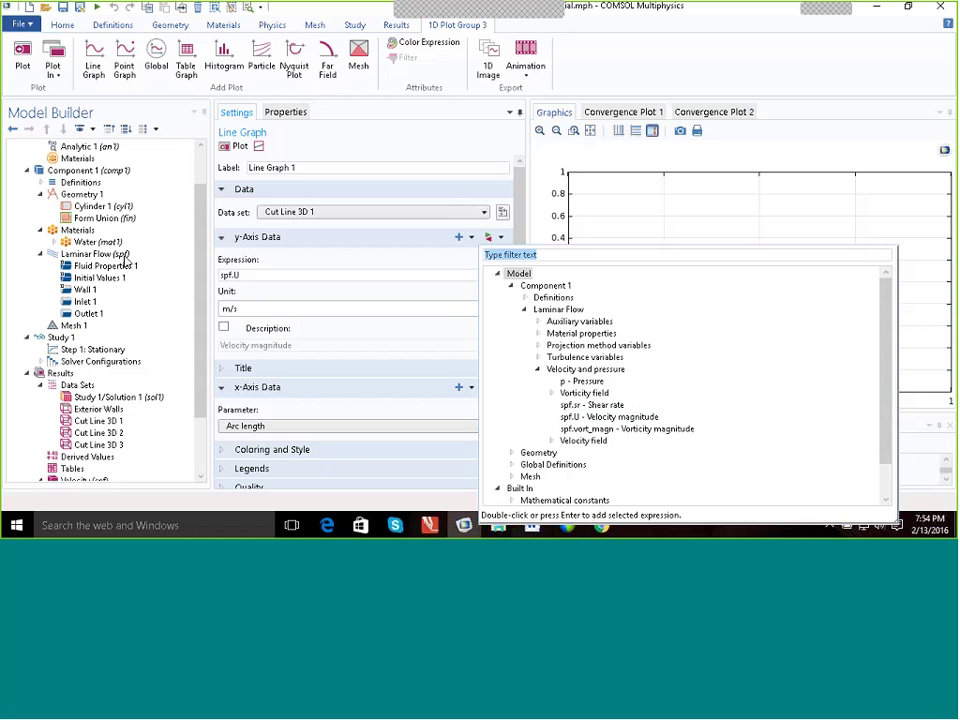
pyautogui.click(578, 417)
pyautogui.click(579, 443)
pyautogui.click(576, 418)
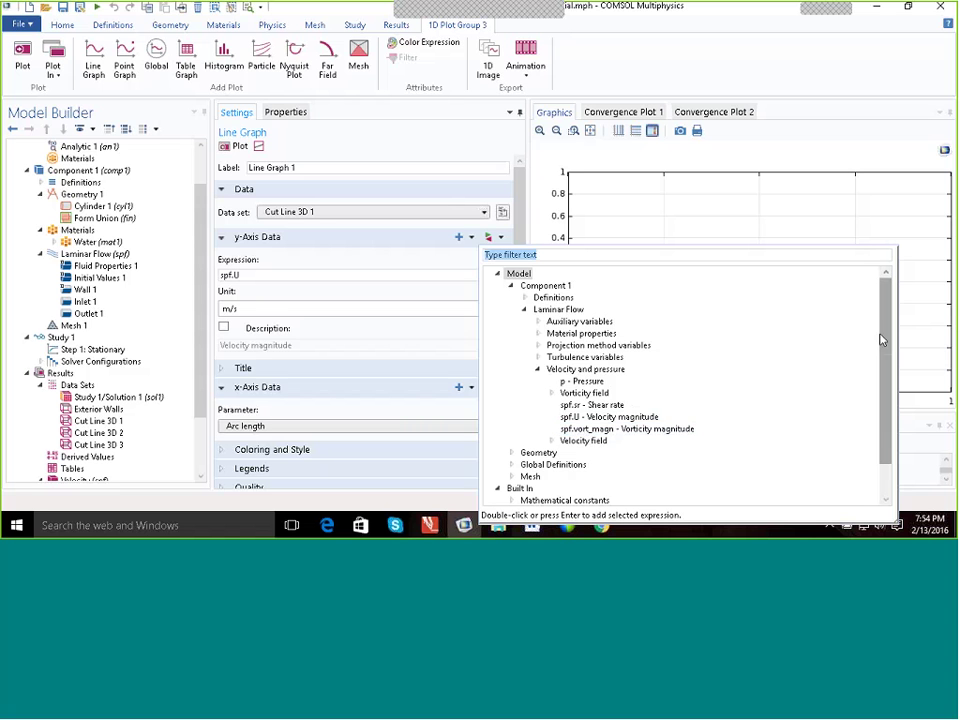
pyautogui.scroll(-2, 882, 341)
pyautogui.scroll(2, 866, 354)
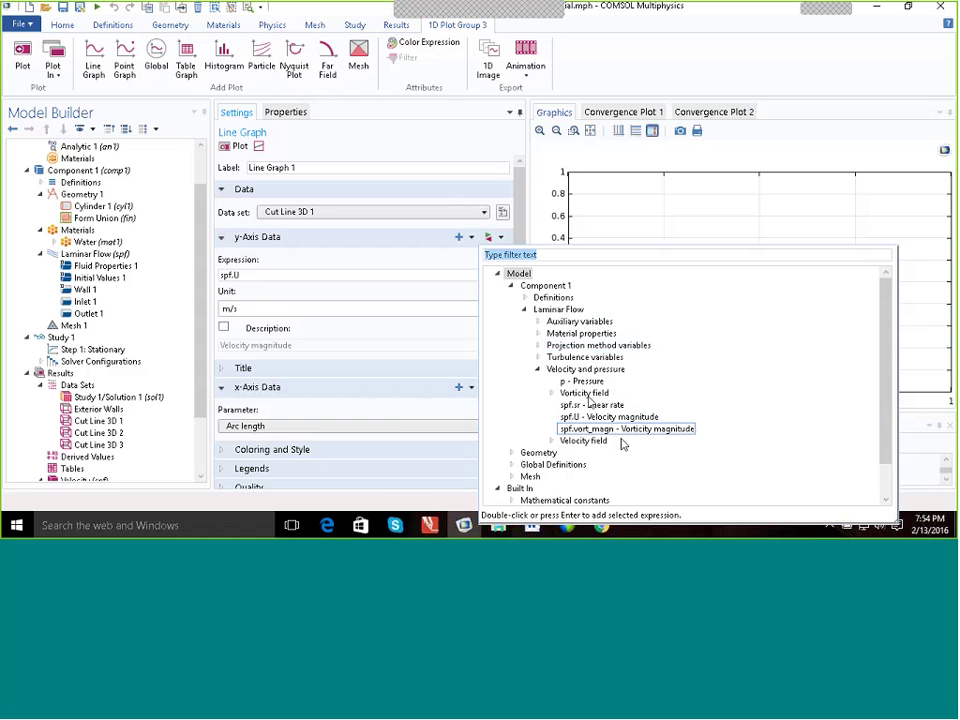
pyautogui.click(268, 275)
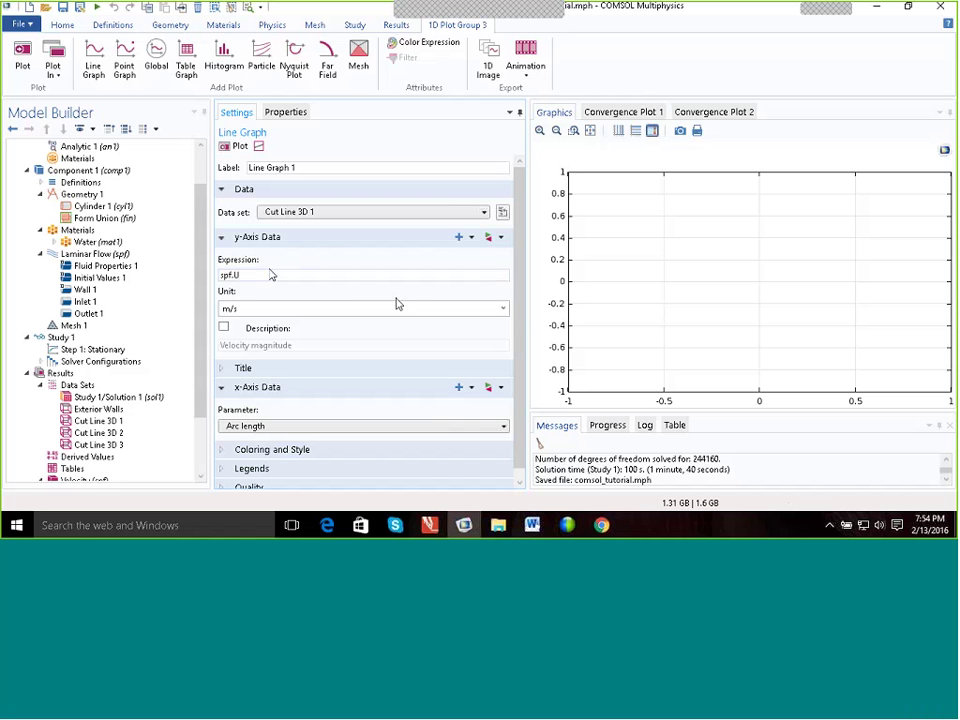
# Set the line graph's x-axis parameter to Expression and enter x as the expression.
pyautogui.moveTo(521, 308); pyautogui.dragTo(519, 365)
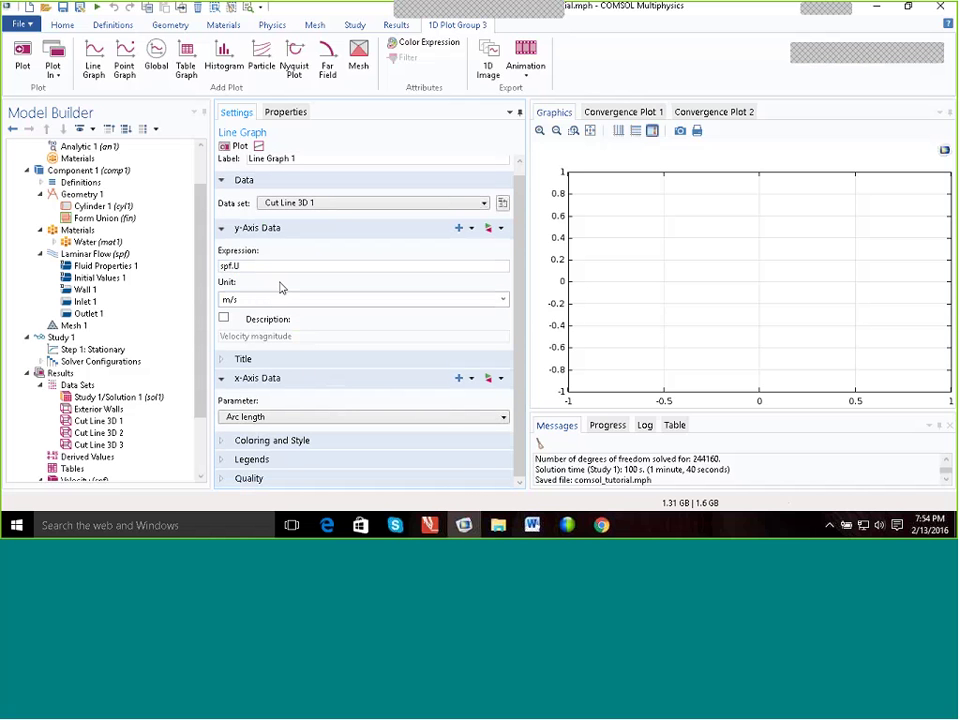
pyautogui.click(504, 418)
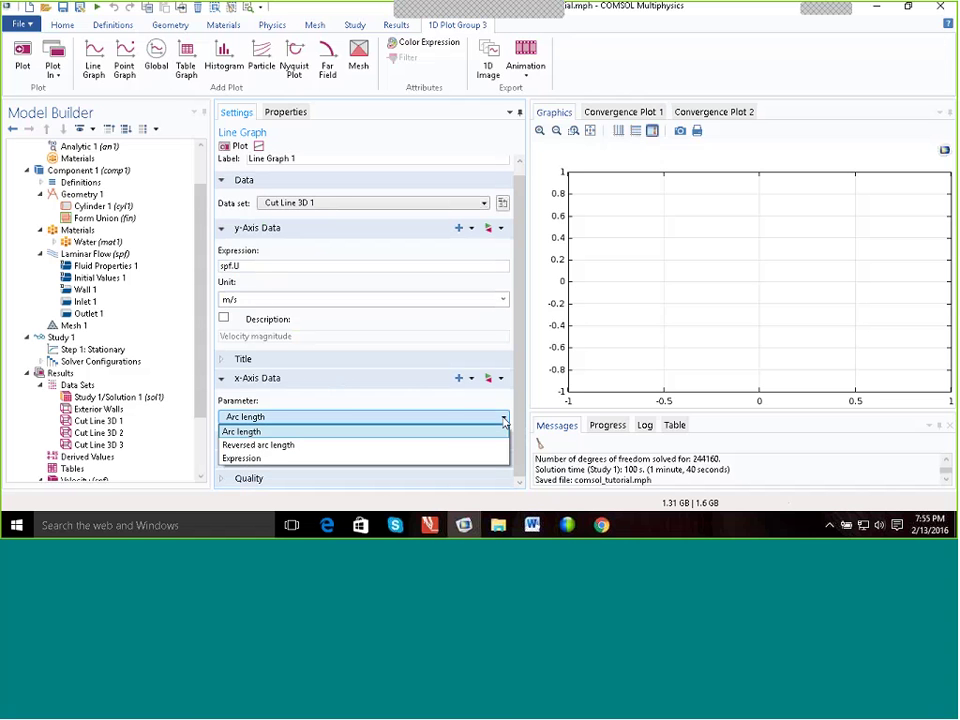
pyautogui.click(246, 461)
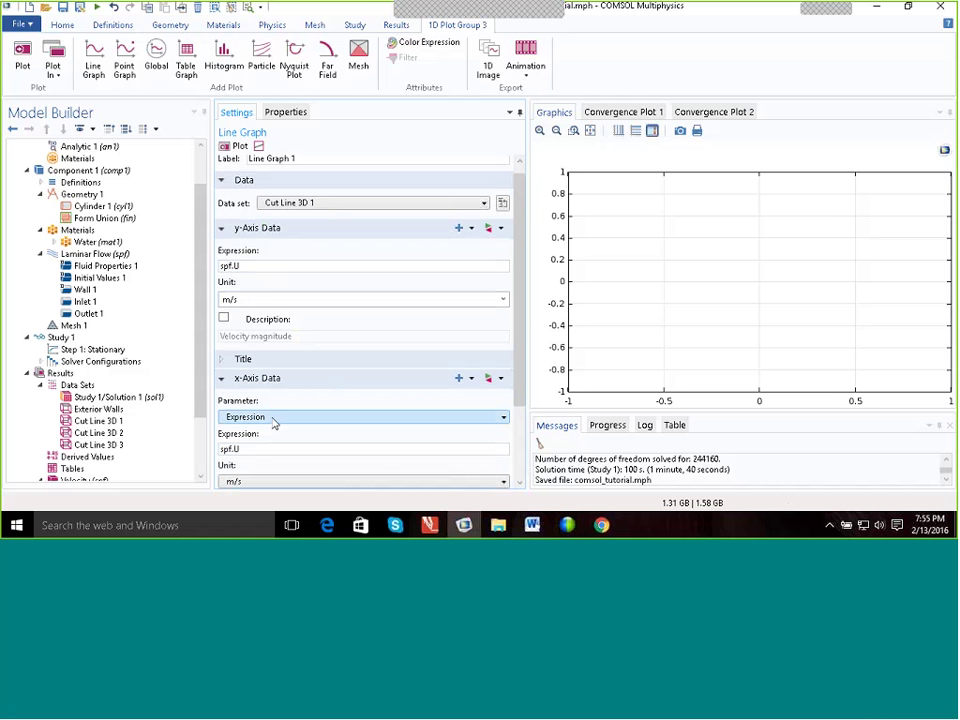
pyautogui.click(255, 449)
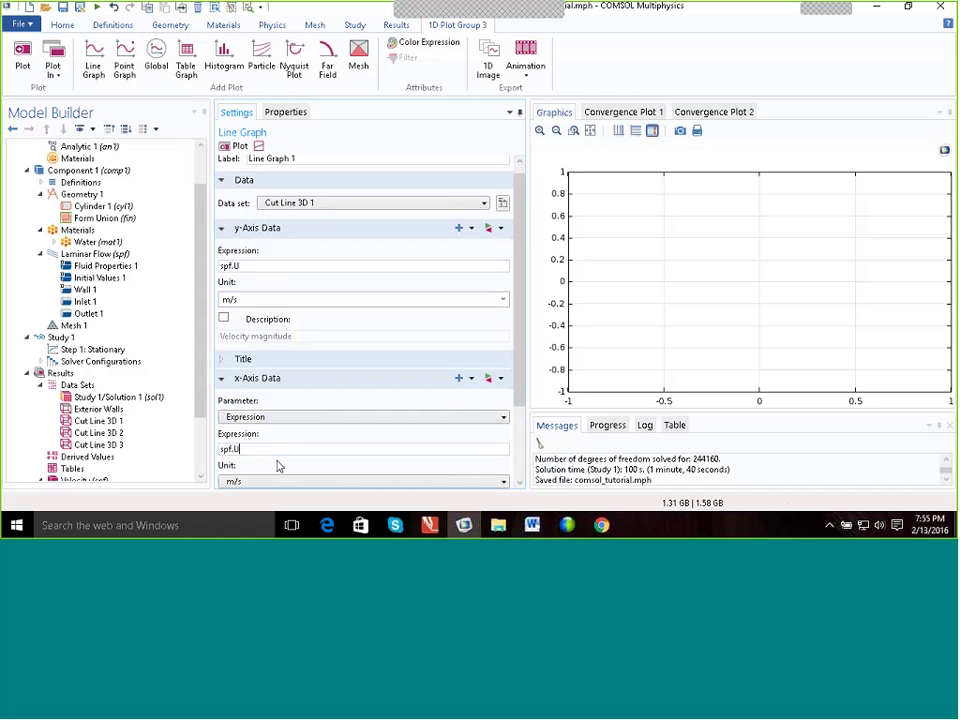
pyautogui.press('BackSpace')
pyautogui.press('BackSpace')
pyautogui.press('BackSpace')
pyautogui.press('BackSpace')
pyautogui.press('BackSpace')
pyautogui.write('x')
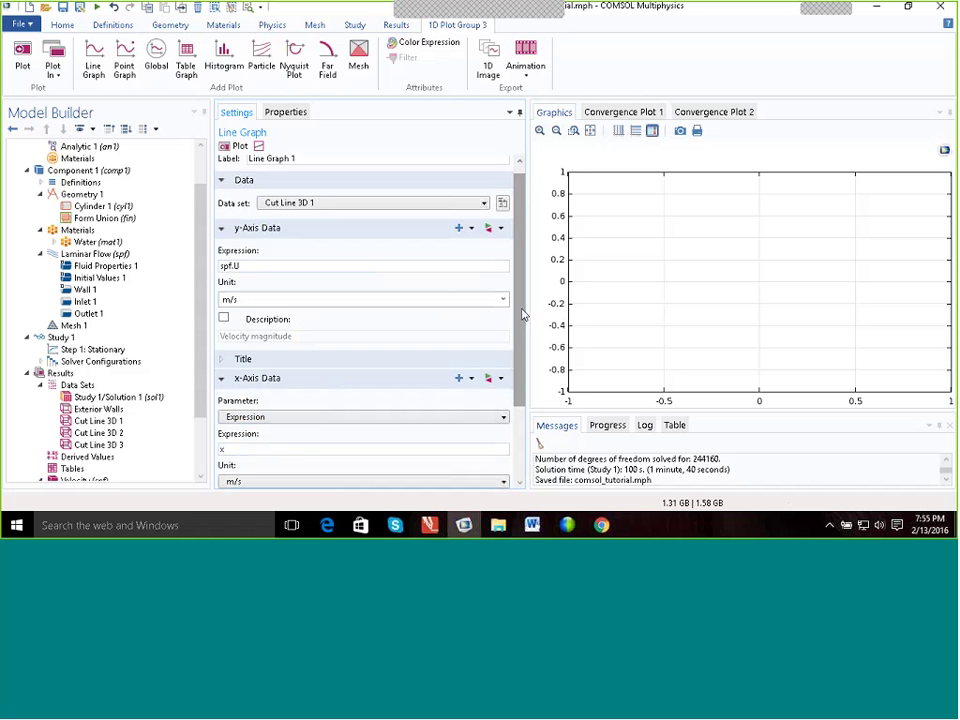
# Plot the Cut Line 3D 1 velocity magnitude line graph against x.
pyautogui.moveTo(523, 317)
pyautogui.mouseDown()
pyautogui.moveTo(519, 381)
pyautogui.moveTo(519, 296)
pyautogui.mouseUp()
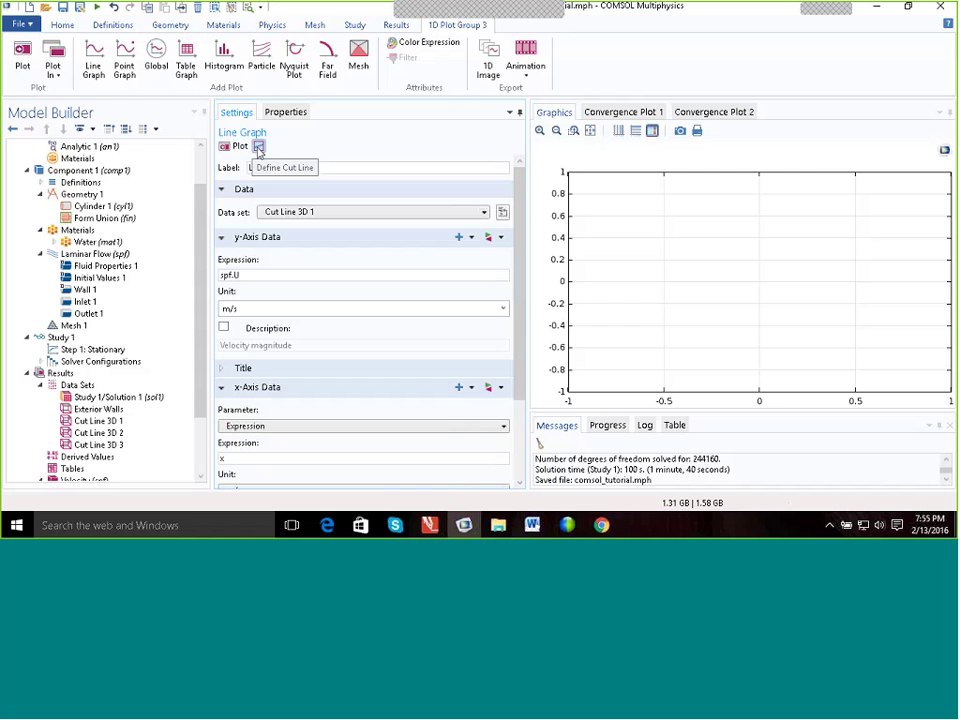
pyautogui.click(228, 148)
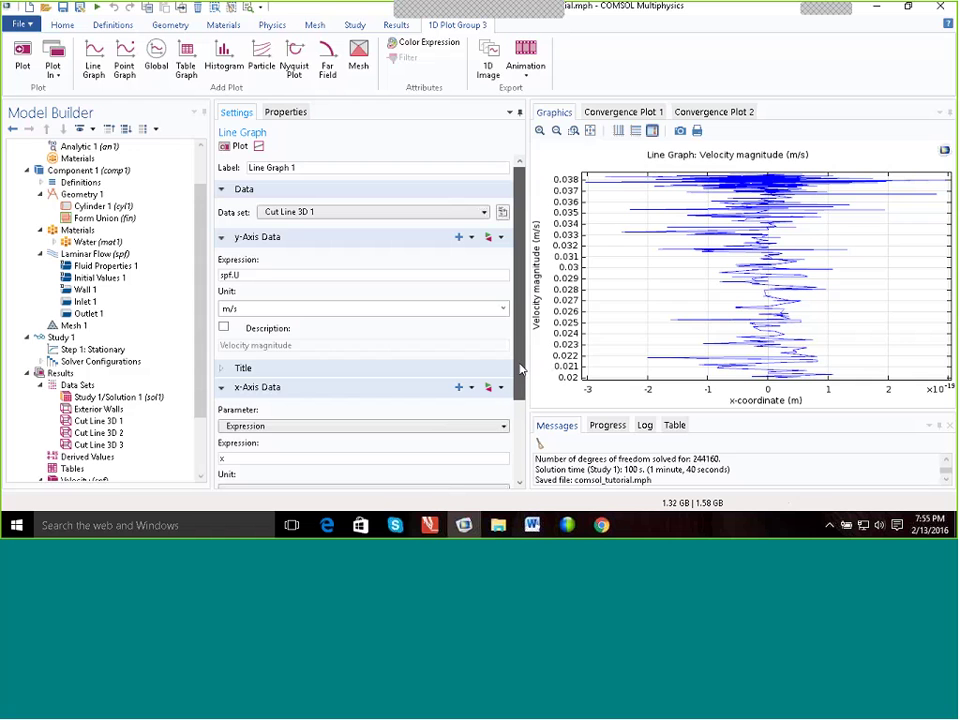
# Set the line graph's x-axis expression to z and plot the velocity magnitude along the pipe axis.
pyautogui.moveTo(521, 370); pyautogui.dragTo(521, 414)
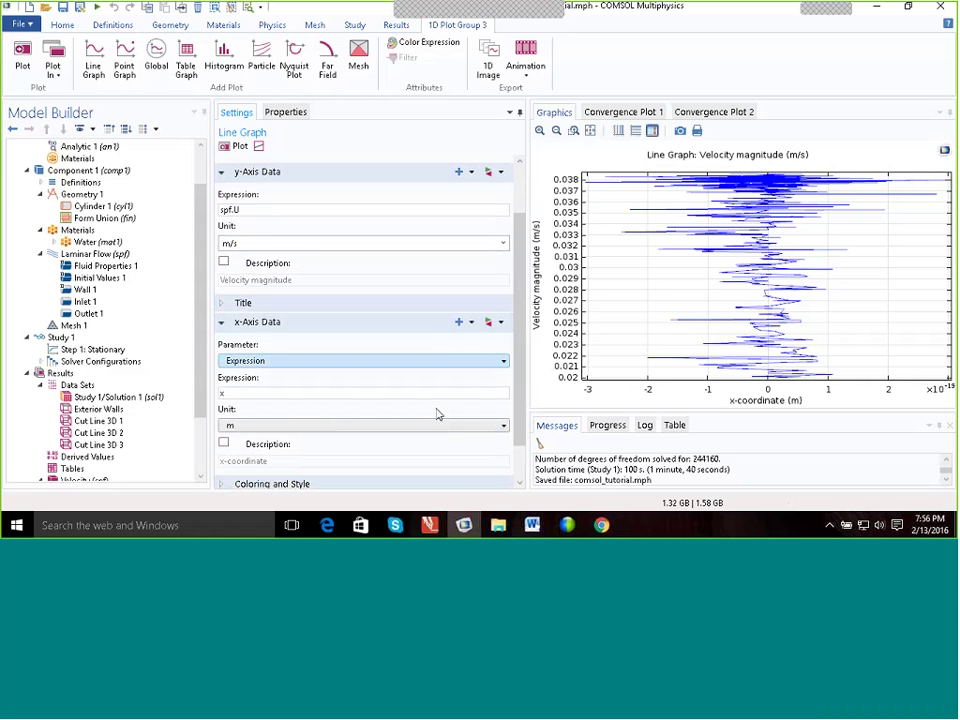
pyautogui.click(250, 394)
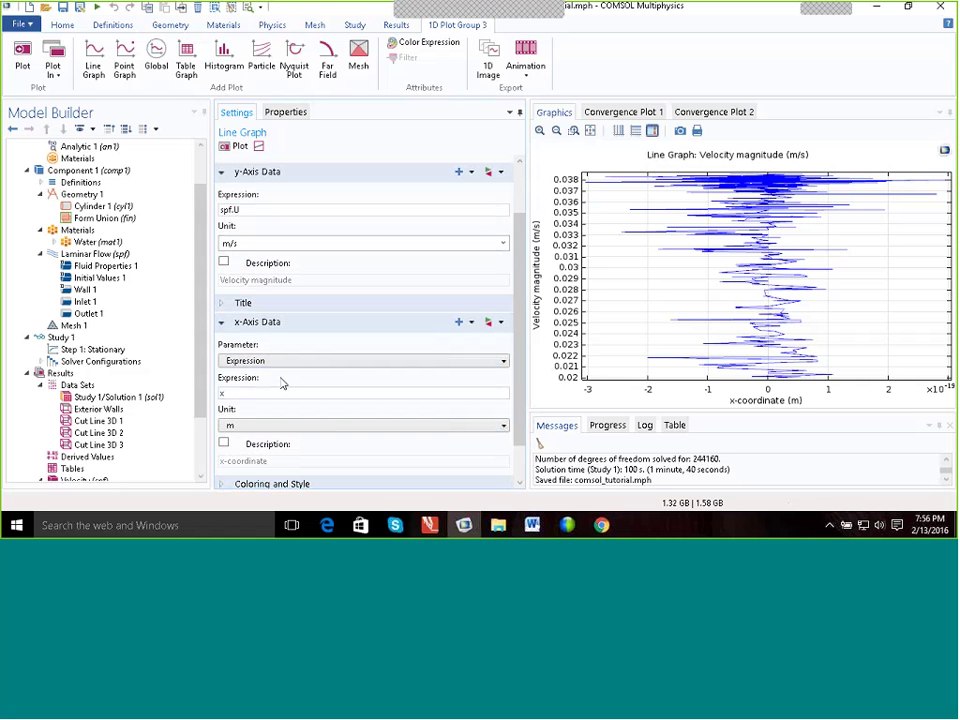
pyautogui.press('BackSpace')
pyautogui.write('z')
pyautogui.click(240, 147)
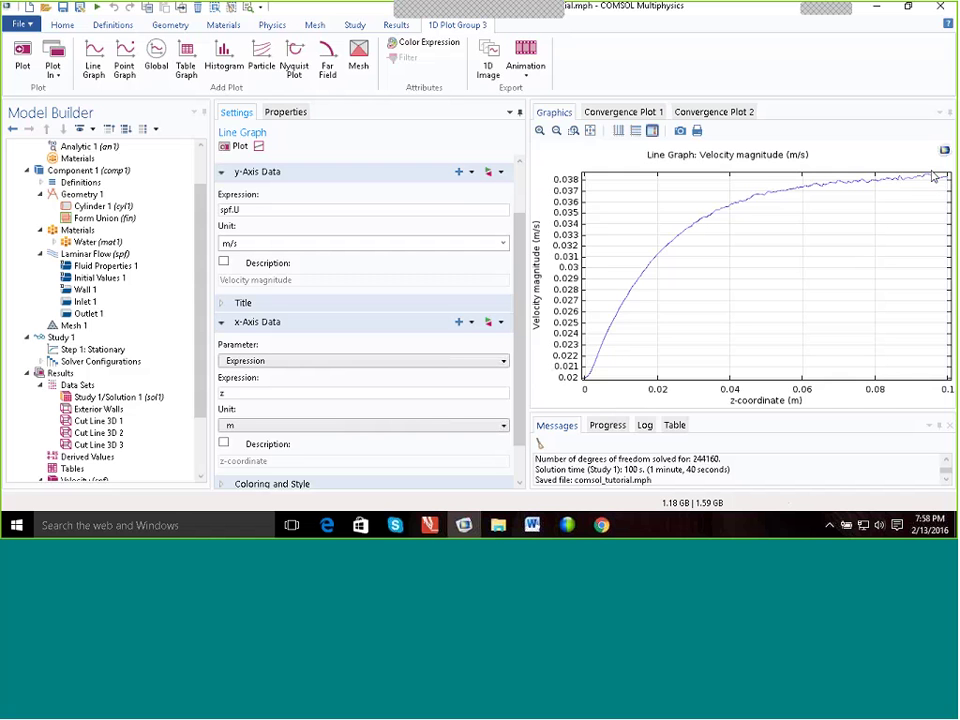
# Add another 1D Plot Group to the results and set its data set to Cut Line 3D 2.
pyautogui.moveTo(199, 349); pyautogui.dragTo(198, 412)
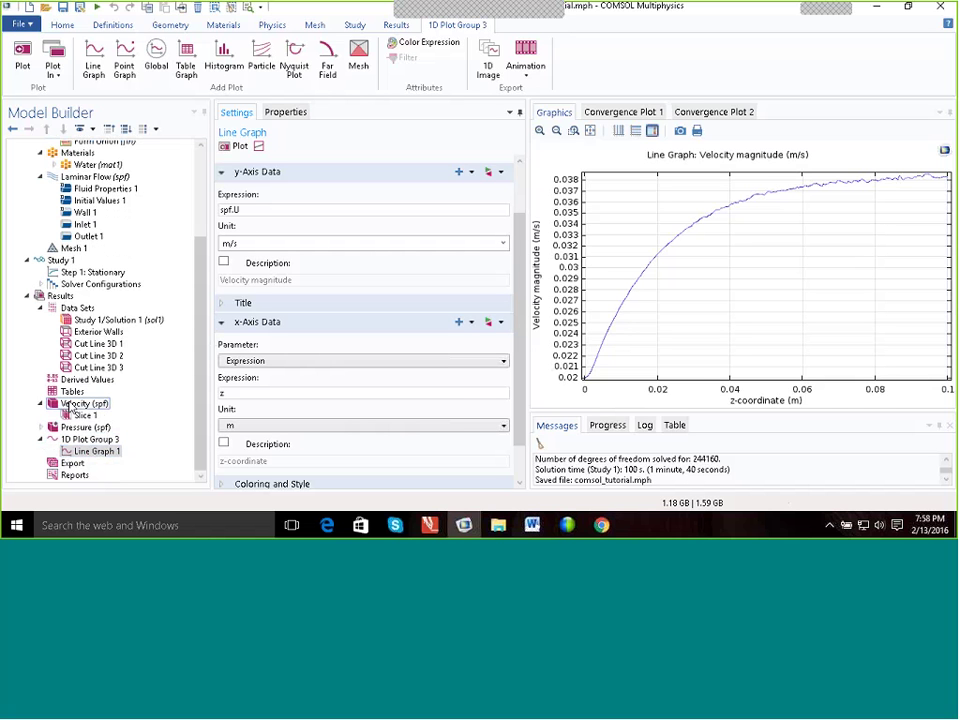
pyautogui.rightClick(62, 298)
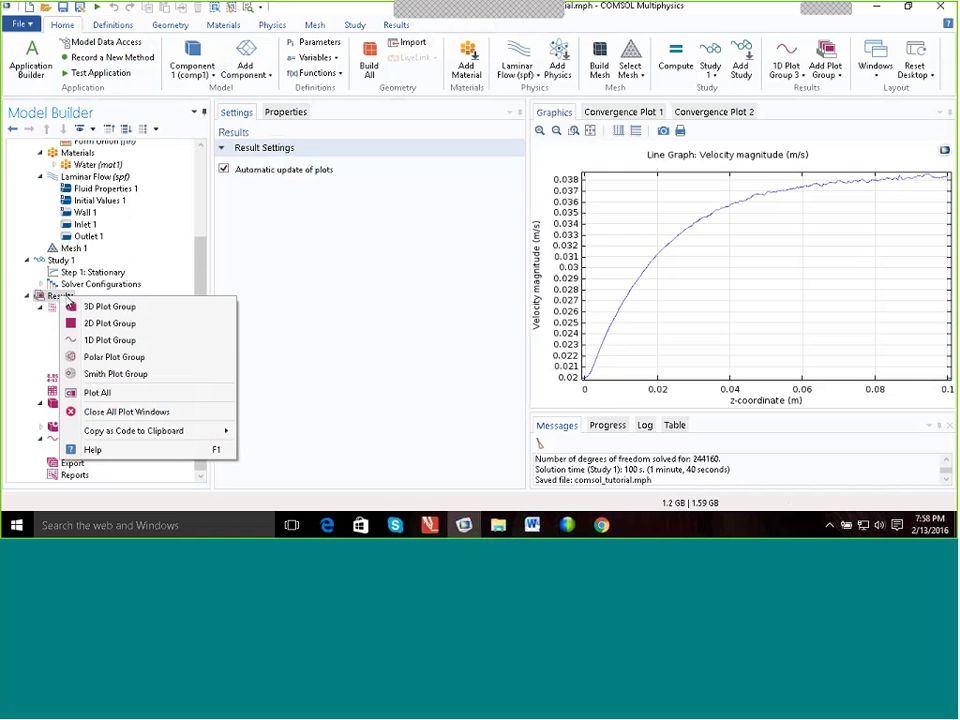
pyautogui.click(110, 341)
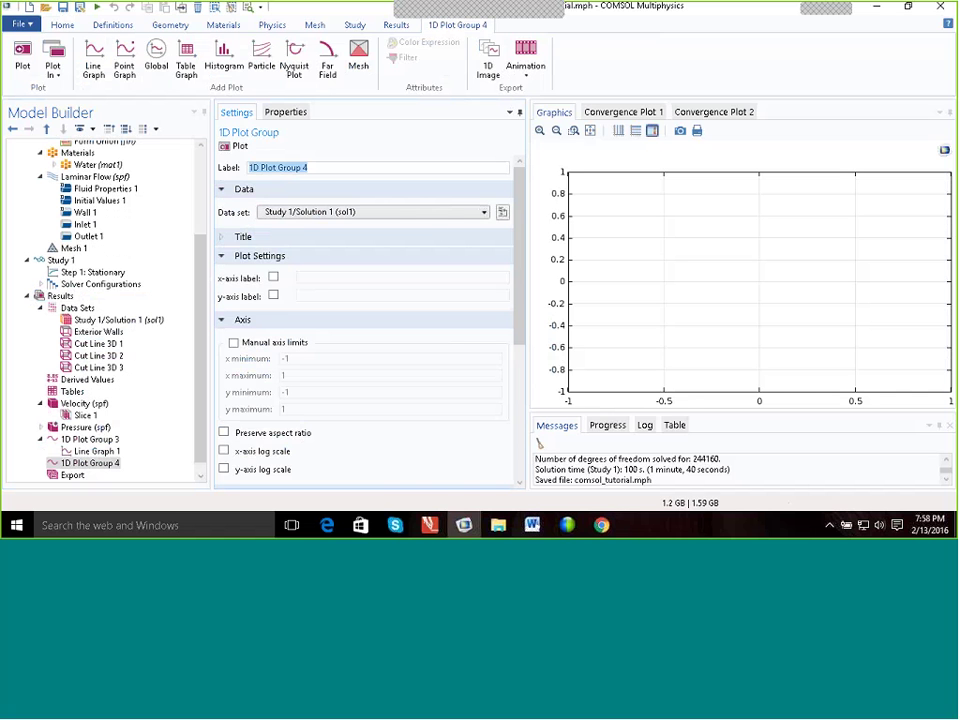
pyautogui.click(483, 214)
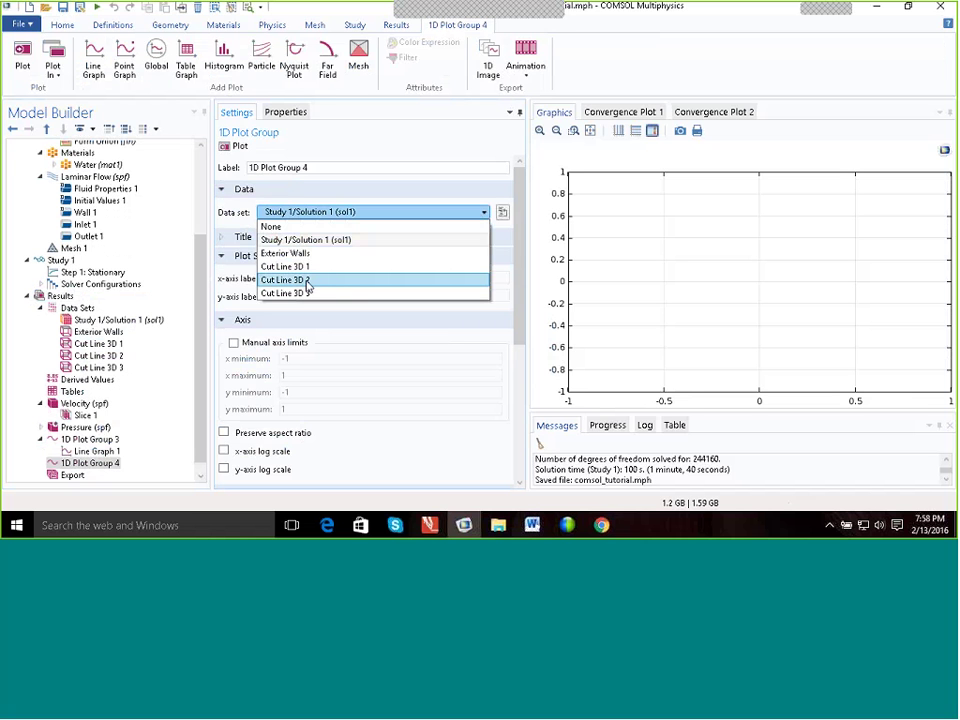
pyautogui.click(306, 280)
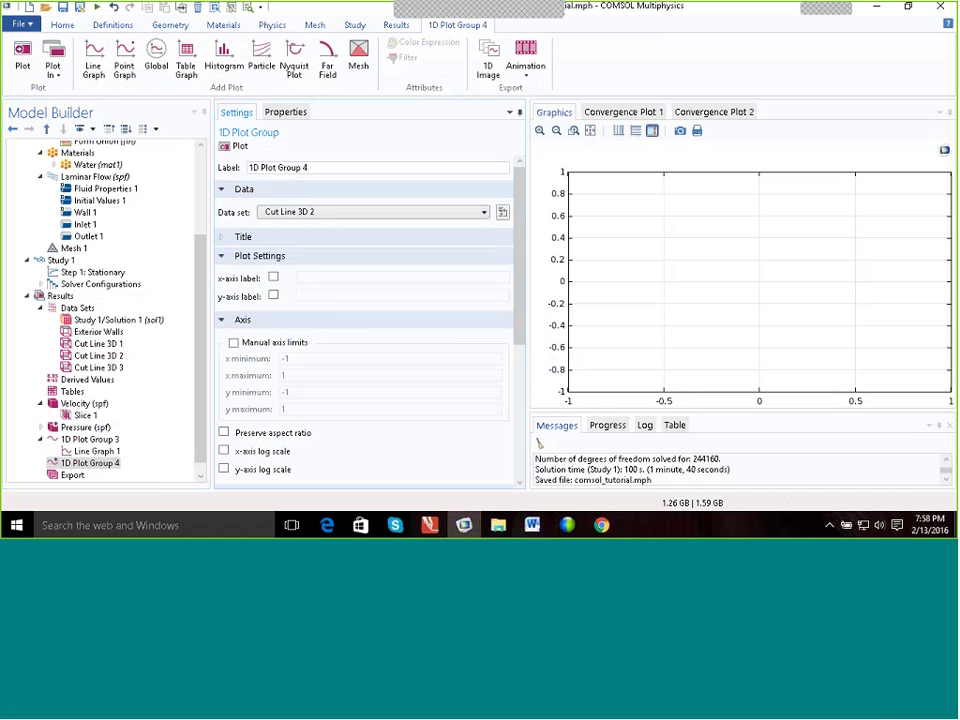
# Add a Line Graph to 1D Plot Group 4.
pyautogui.moveTo(521, 274); pyautogui.dragTo(497, 346)
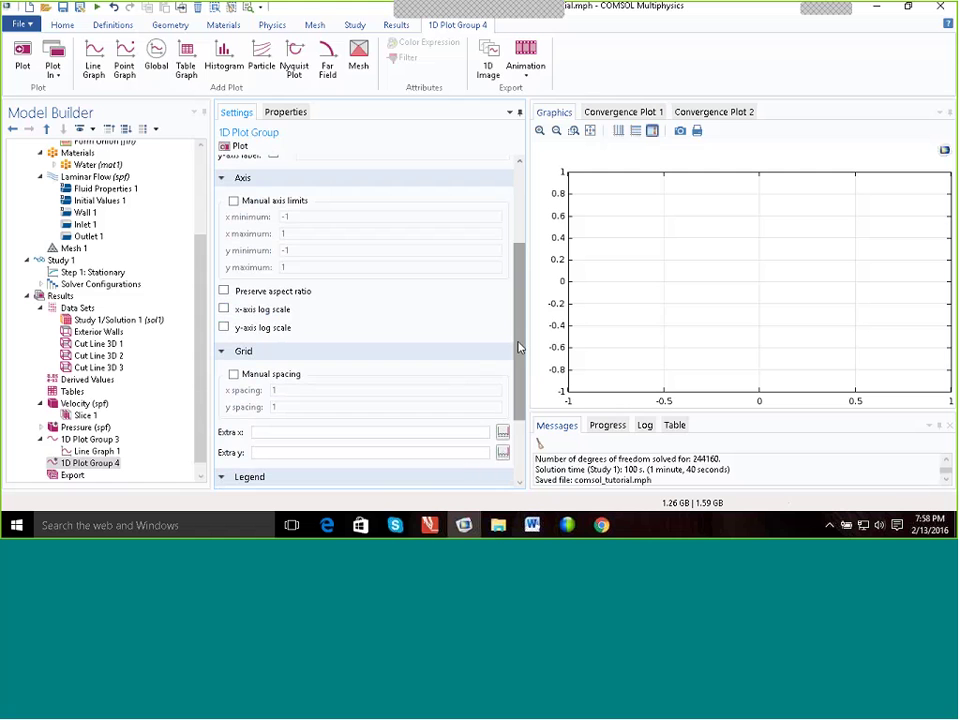
pyautogui.moveTo(519, 347)
pyautogui.mouseDown()
pyautogui.moveTo(527, 398)
pyautogui.moveTo(521, 358)
pyautogui.mouseUp()
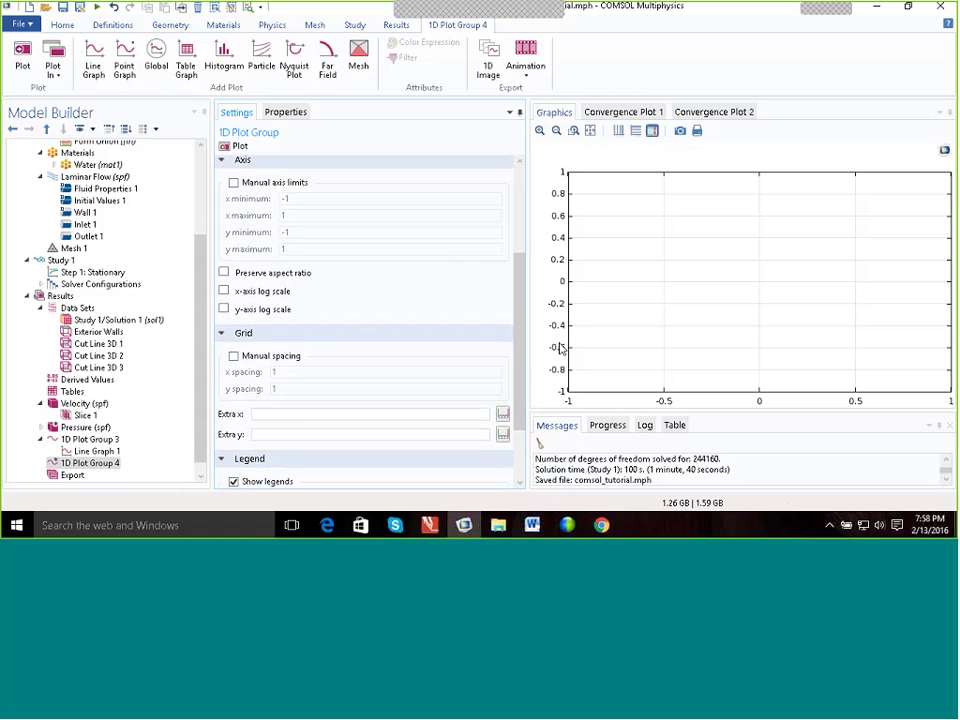
pyautogui.click(92, 464)
pyautogui.rightClick(91, 464)
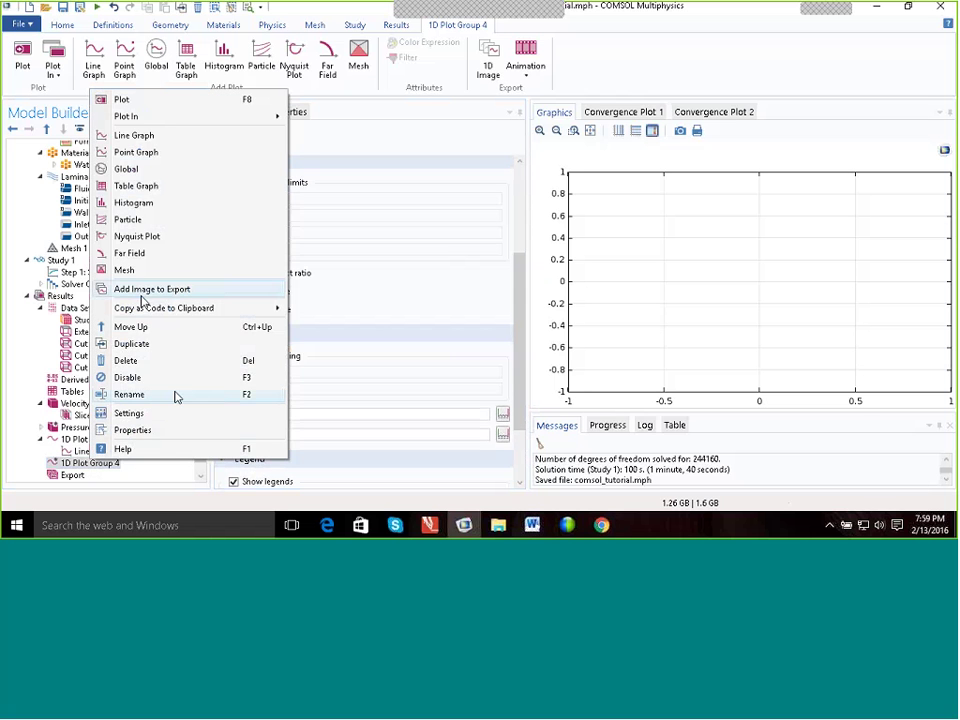
pyautogui.click(133, 134)
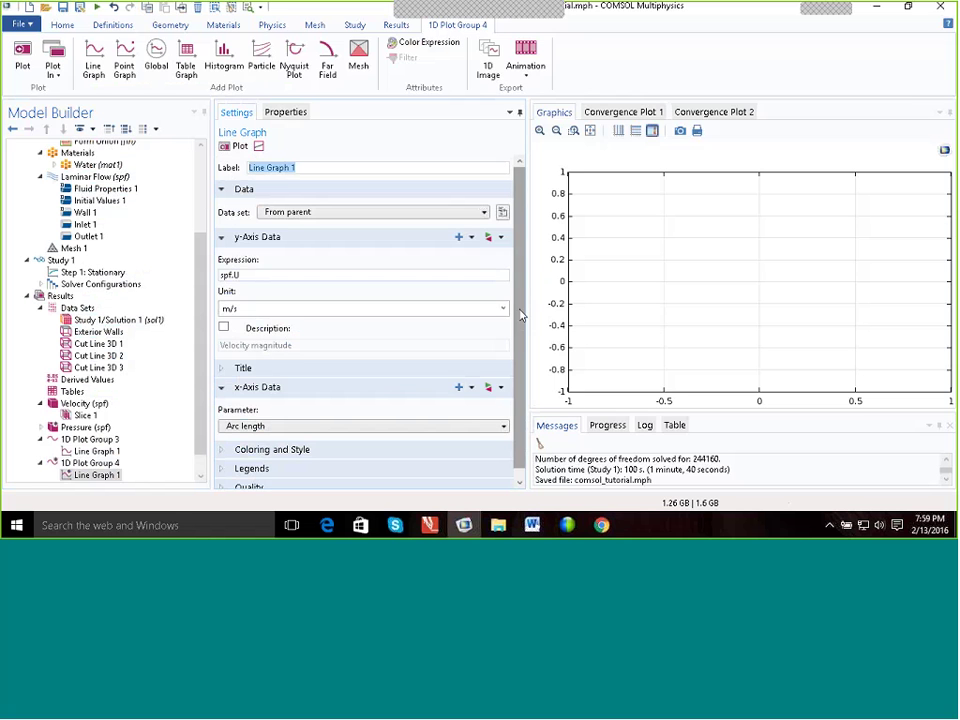
# Set the new line graph's x-axis parameter to Expression with x as the expression, and plot it.
pyautogui.scroll(-1, 519, 315)
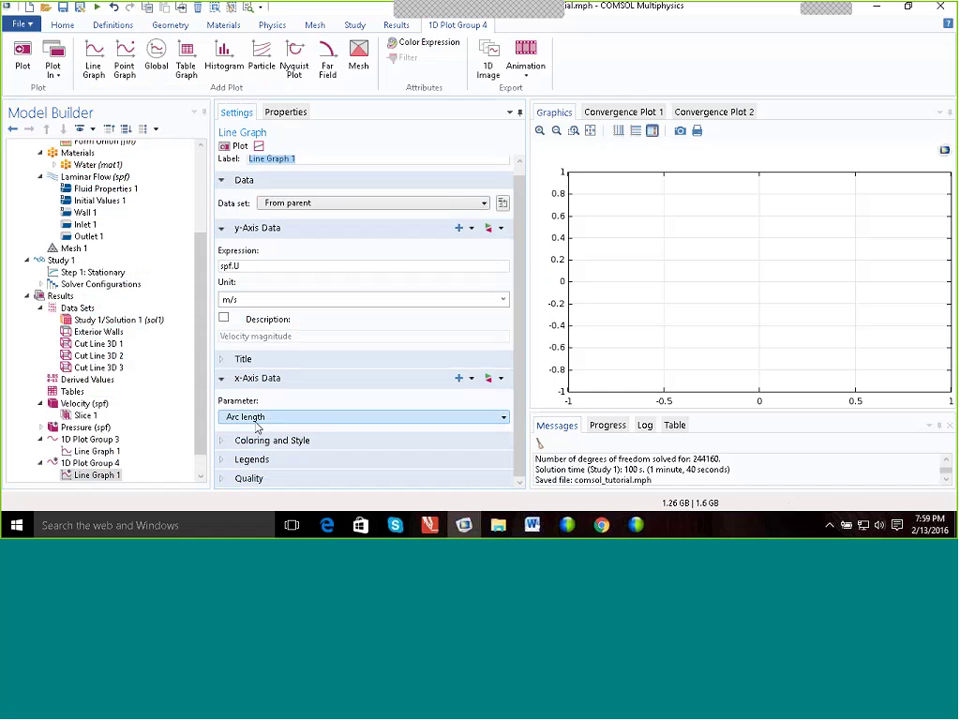
pyautogui.click(503, 421)
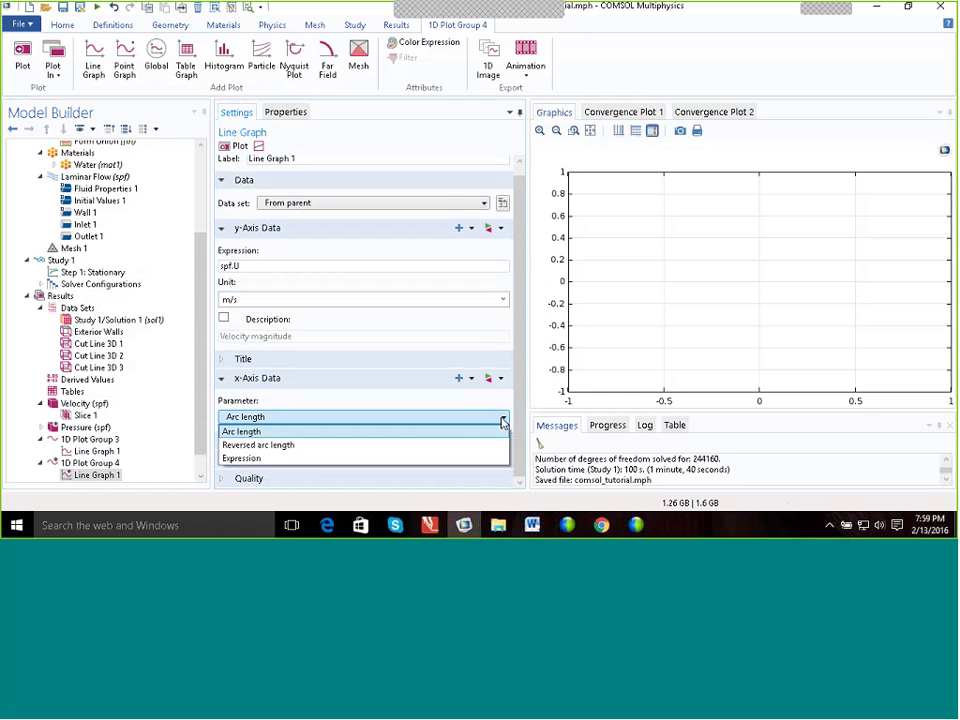
pyautogui.click(296, 459)
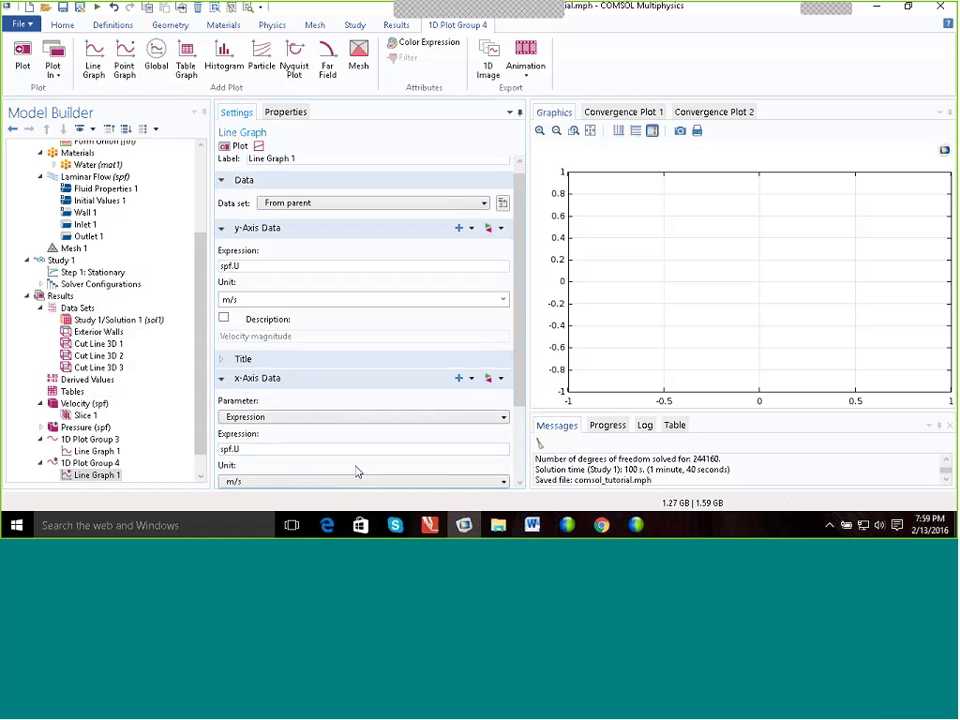
pyautogui.hotkey('ctrl', 'a')
pyautogui.press('BackSpace')
pyautogui.write('x')
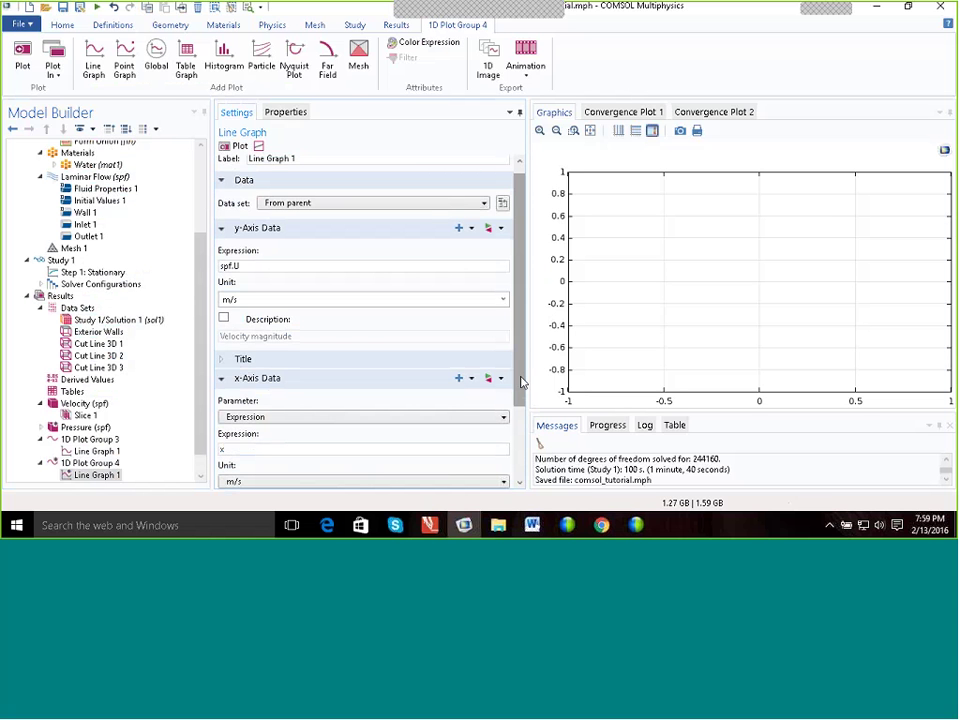
pyautogui.moveTo(522, 381); pyautogui.dragTo(502, 411)
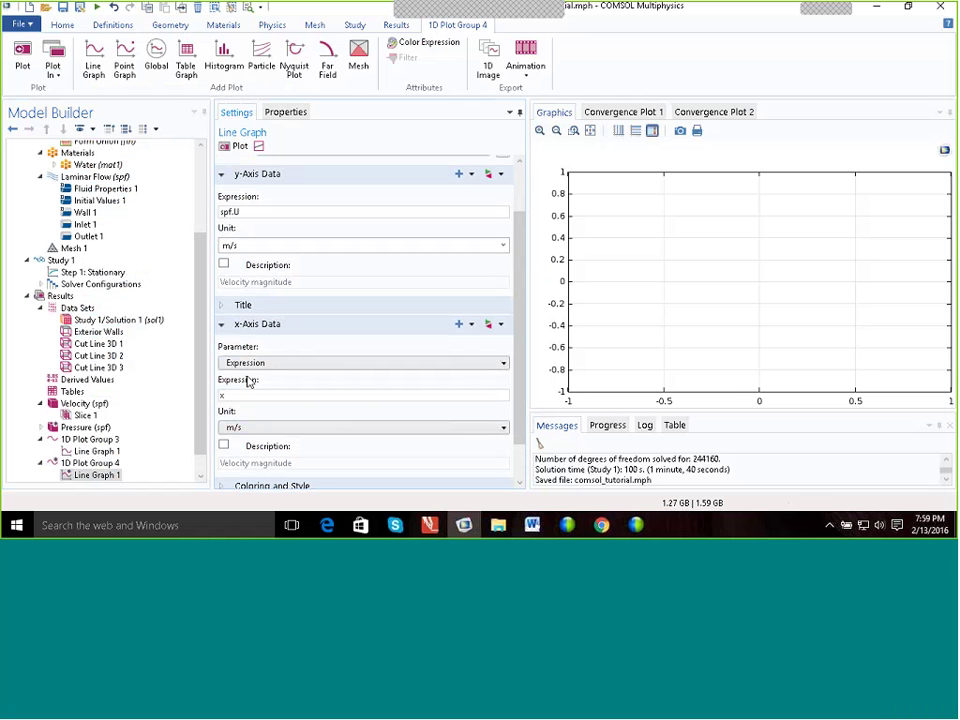
pyautogui.scroll(3, 508, 321)
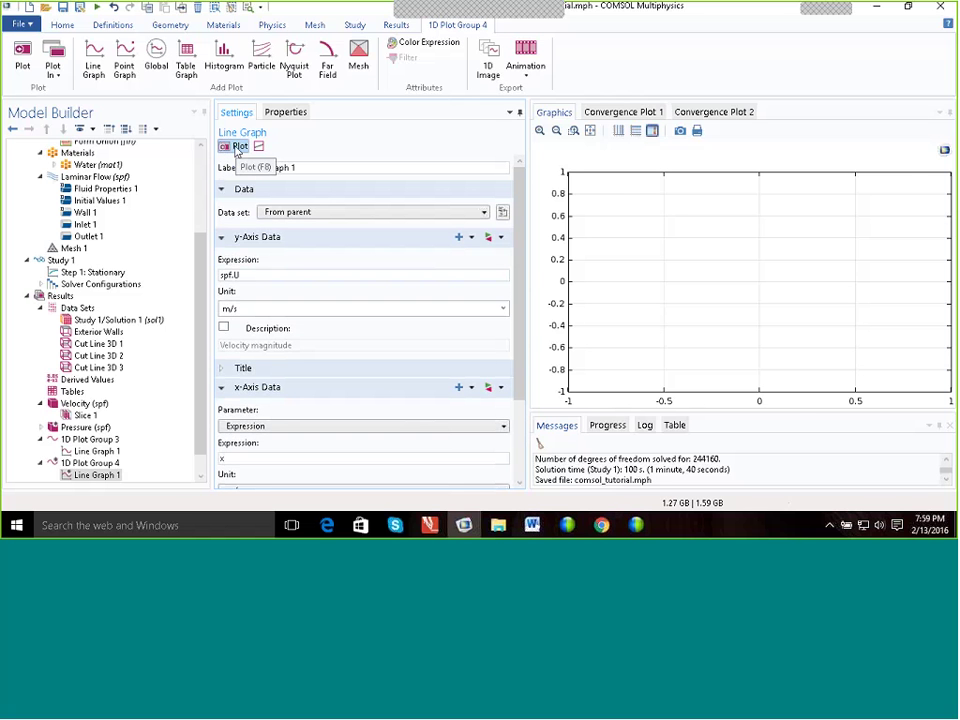
pyautogui.click(238, 148)
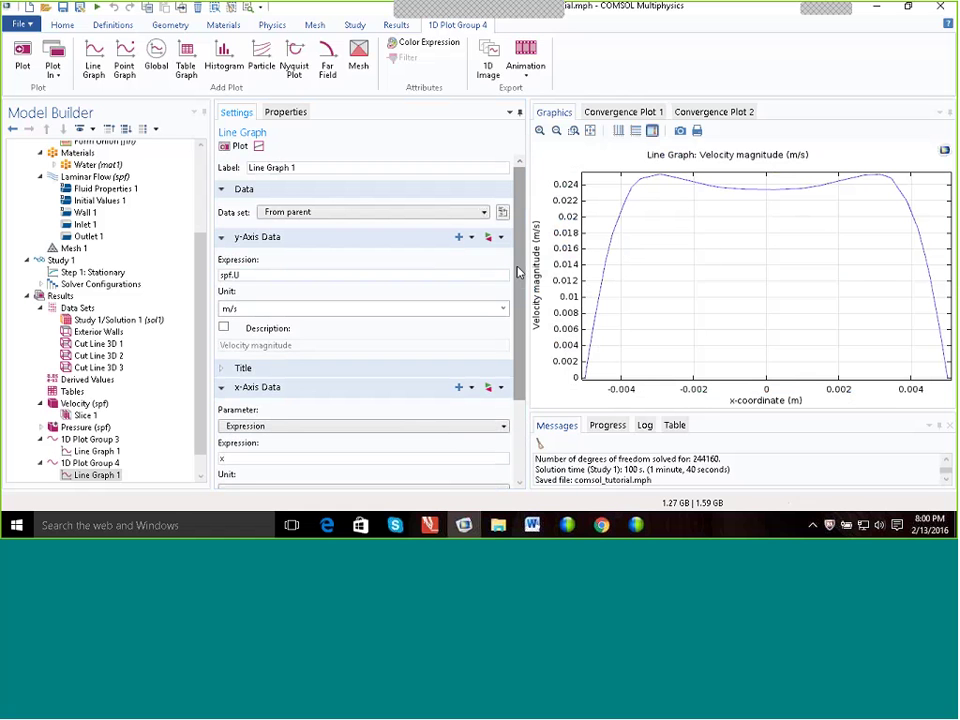
# Add a second Line Graph to 1D Plot Group 4 and set its data set to Cut Line 3D 3.
pyautogui.scroll(-3, 517, 272)
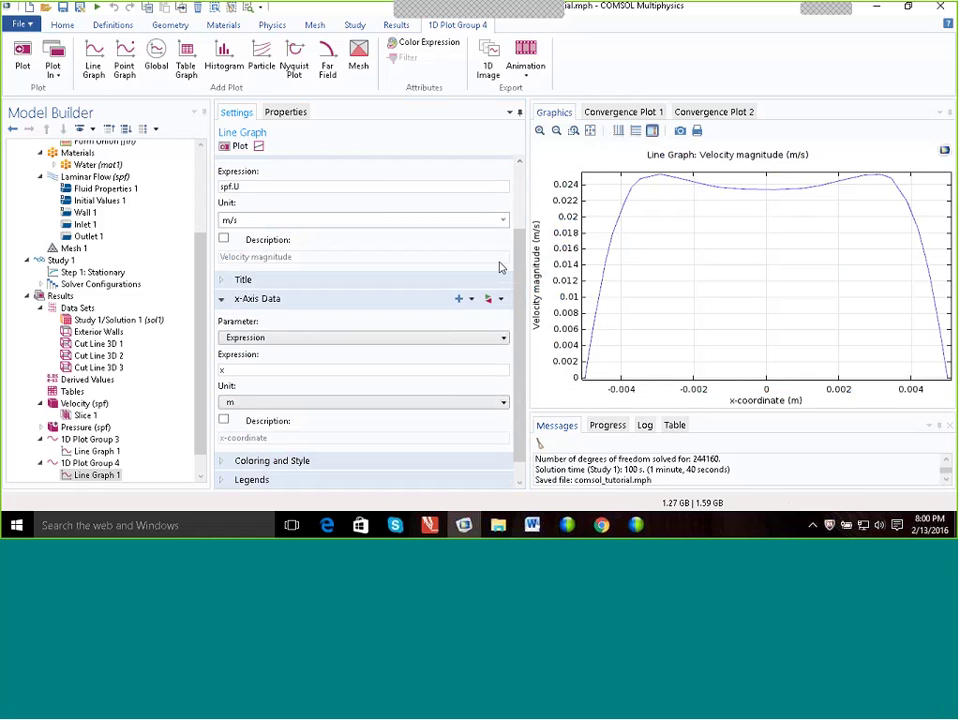
pyautogui.scroll(-1, 517, 265)
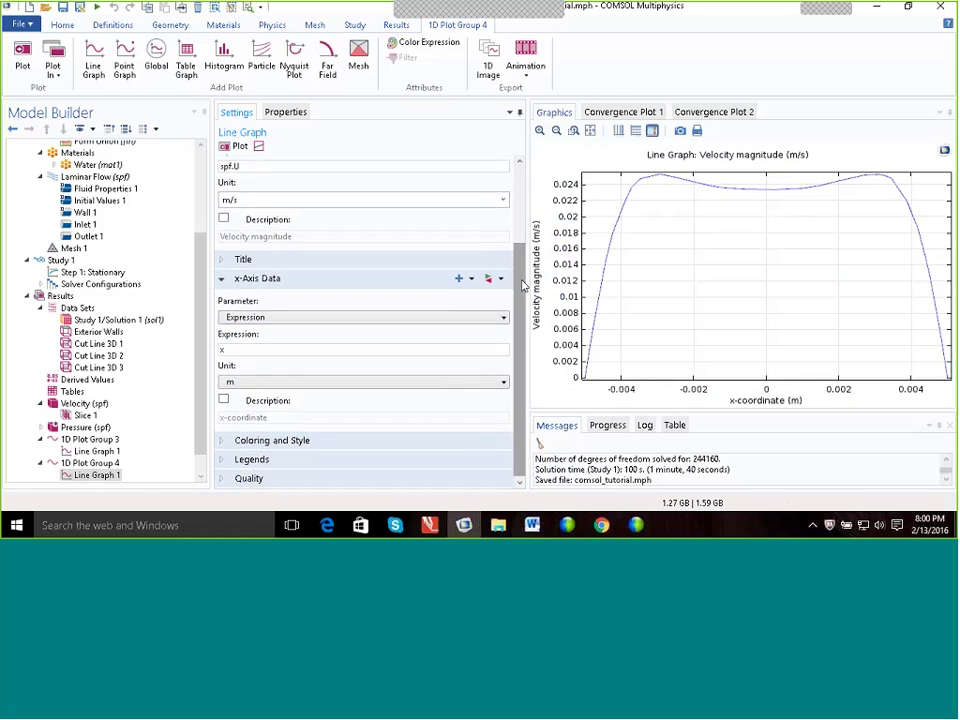
pyautogui.scroll(-1, 200, 432)
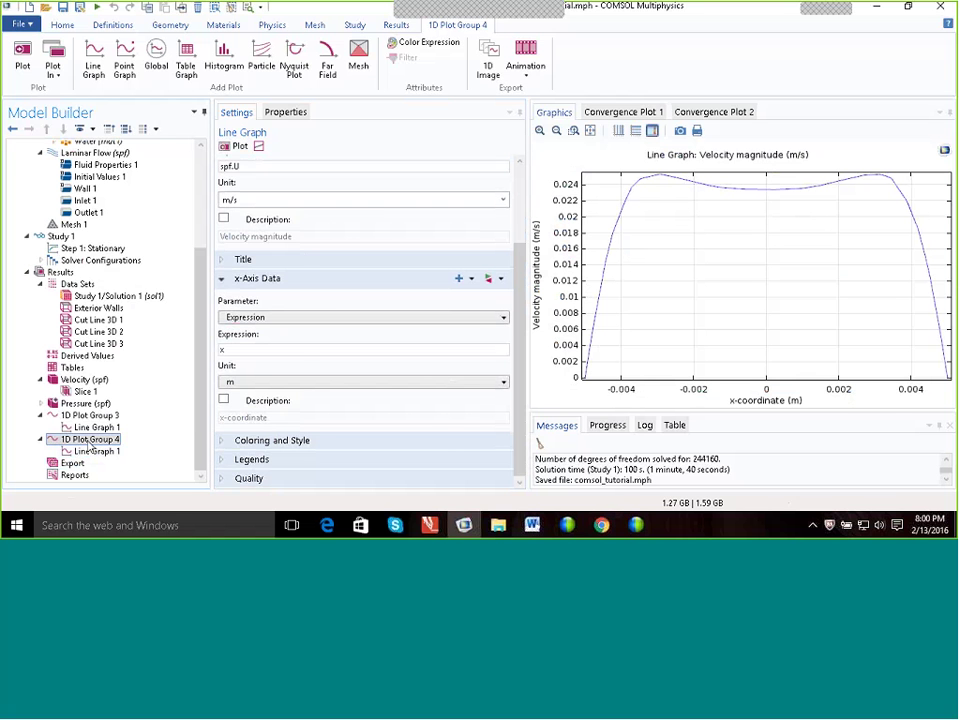
pyautogui.rightClick(88, 442)
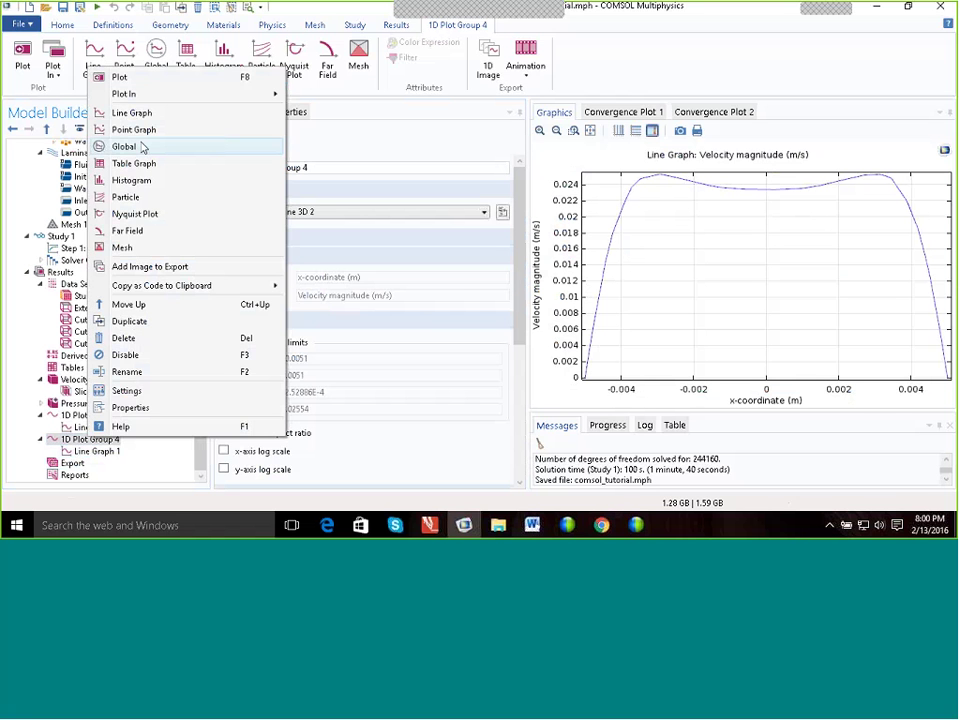
pyautogui.click(130, 114)
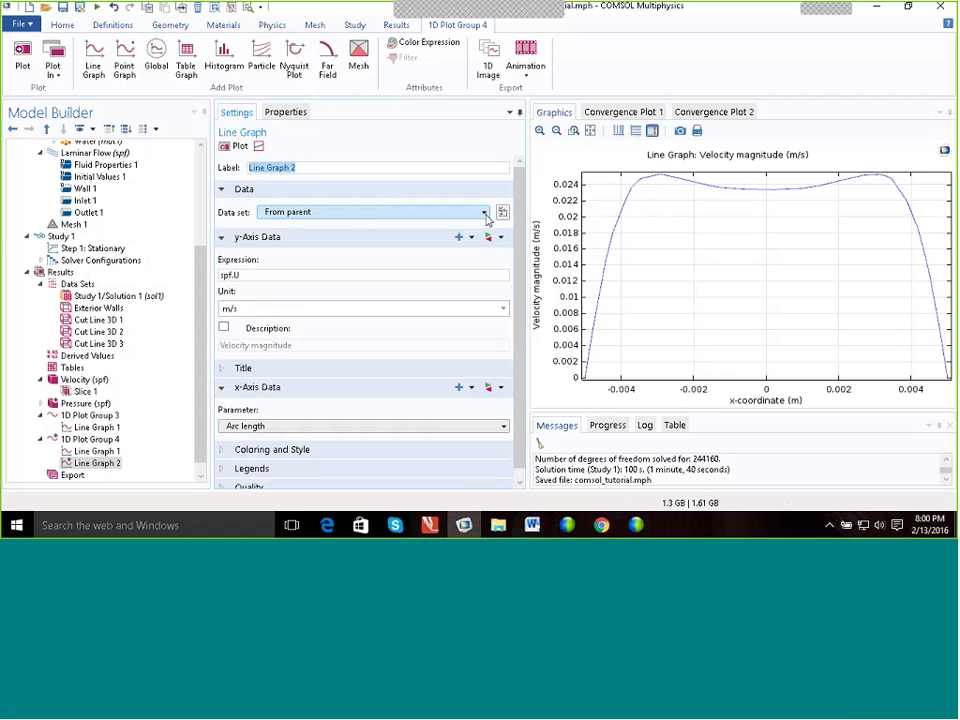
pyautogui.click(485, 215)
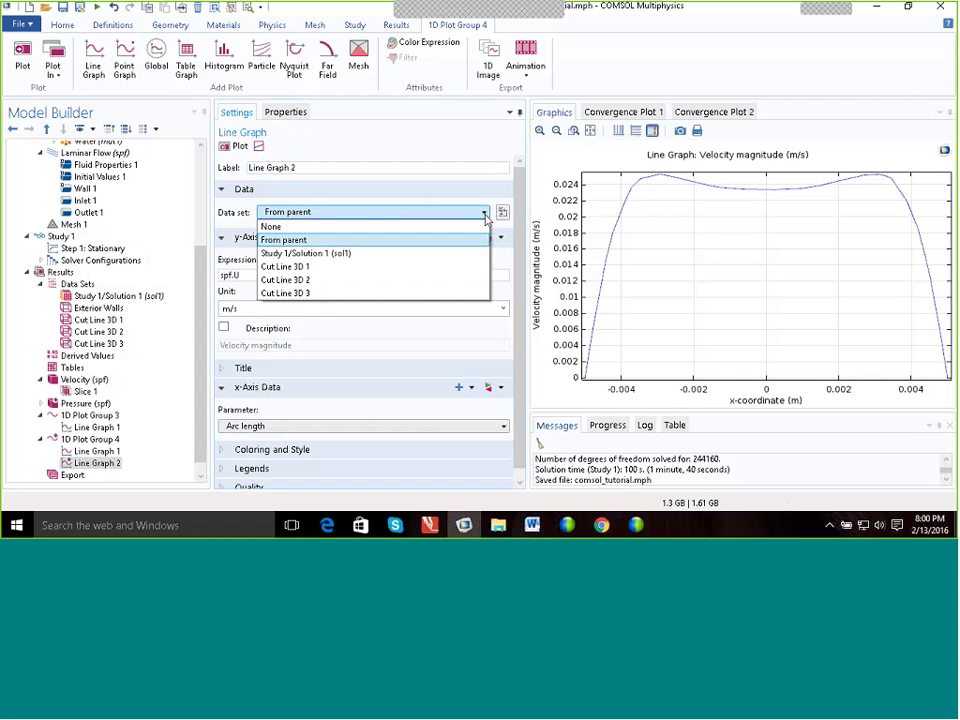
pyautogui.click(292, 296)
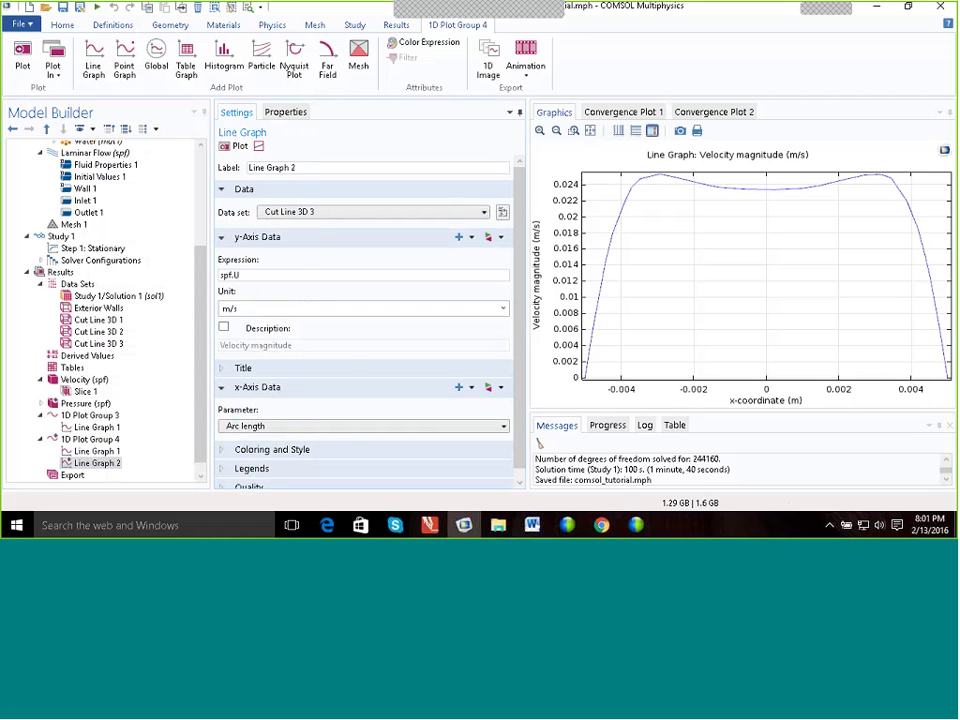
# Set Line Graph 2's x-axis parameter to Expression with x as the expression, and plot both radial velocity profiles together.
pyautogui.moveTo(519, 360); pyautogui.dragTo(518, 398)
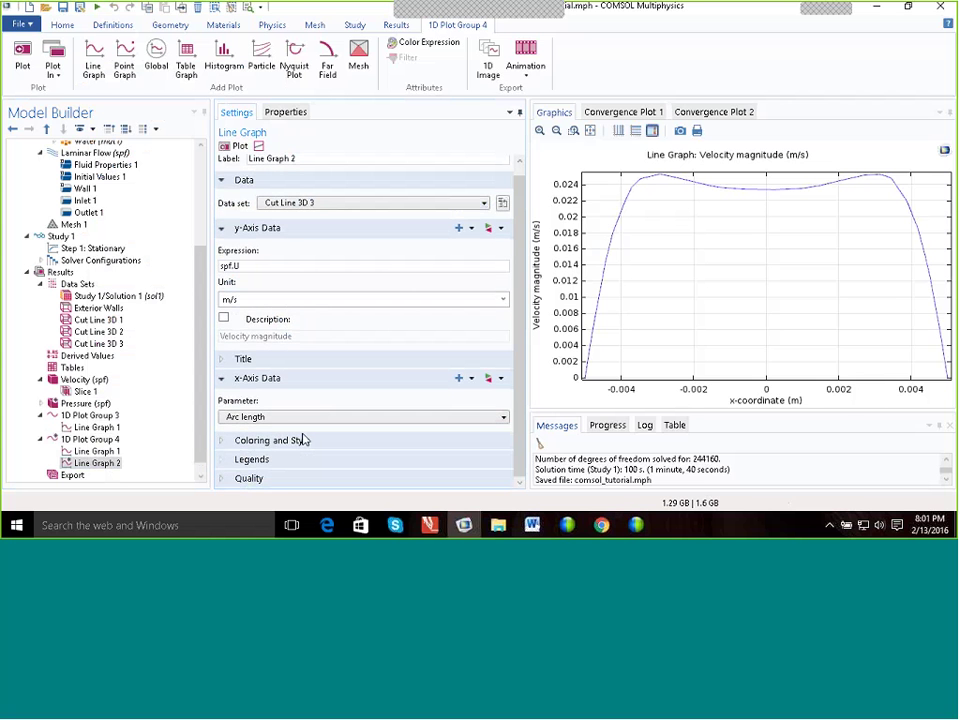
pyautogui.click(270, 418)
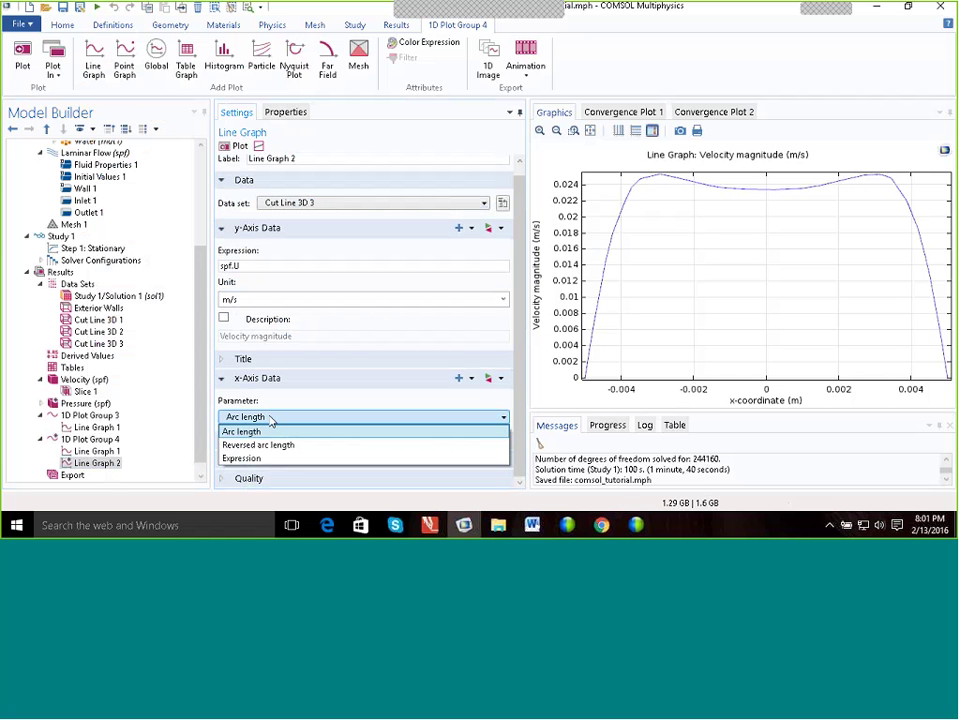
pyautogui.click(236, 459)
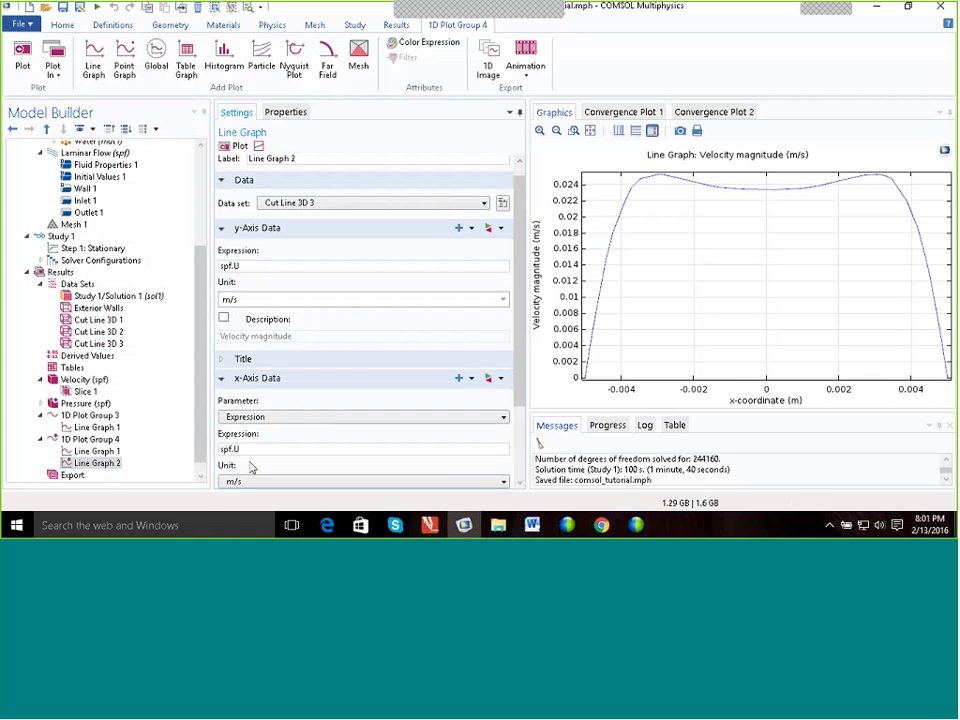
pyautogui.tripleClick(349, 456)
pyautogui.press('BackSpace')
pyautogui.write('x')
pyautogui.click(100, 452)
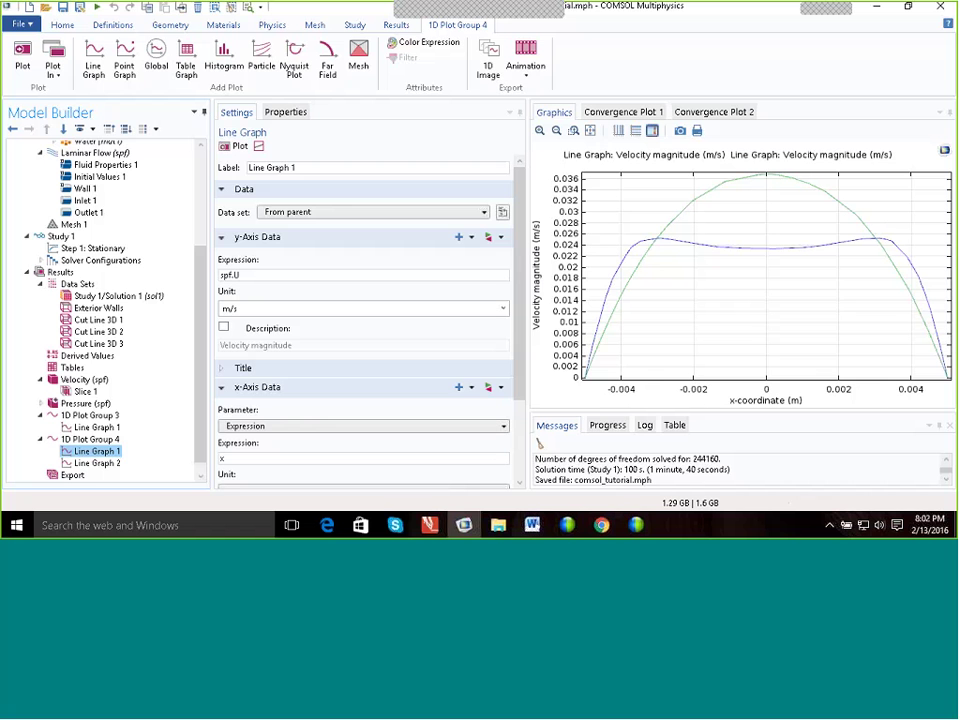
# Add the plot data of Line Graph 1 in 1D Plot Group 3 to the exports.
pyautogui.scroll(-1, 157, 403)
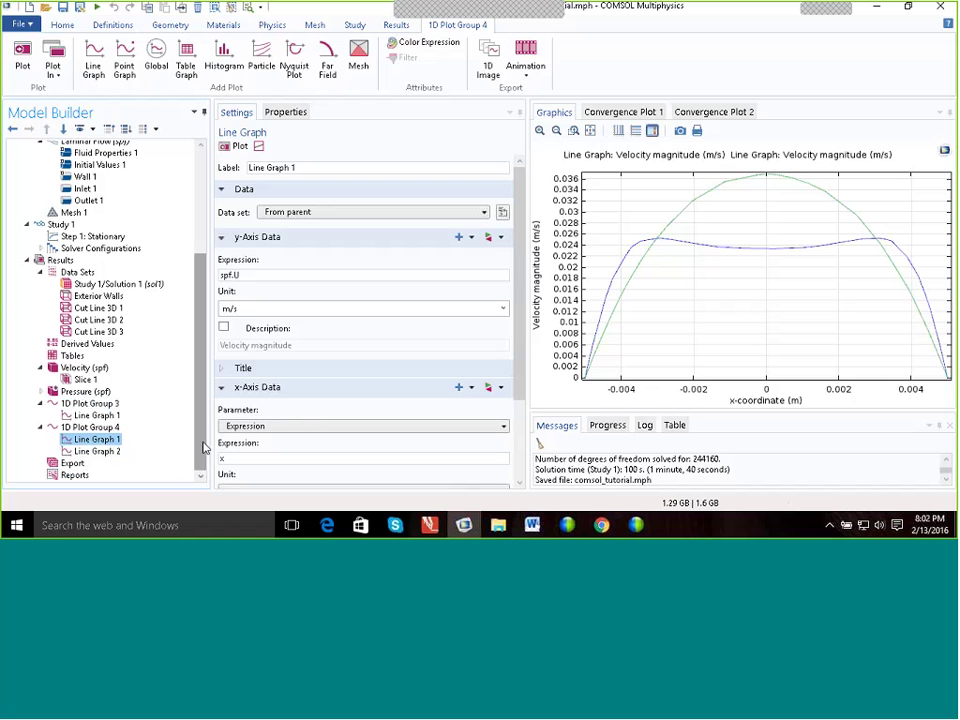
pyautogui.click(95, 416)
pyautogui.rightClick(98, 423)
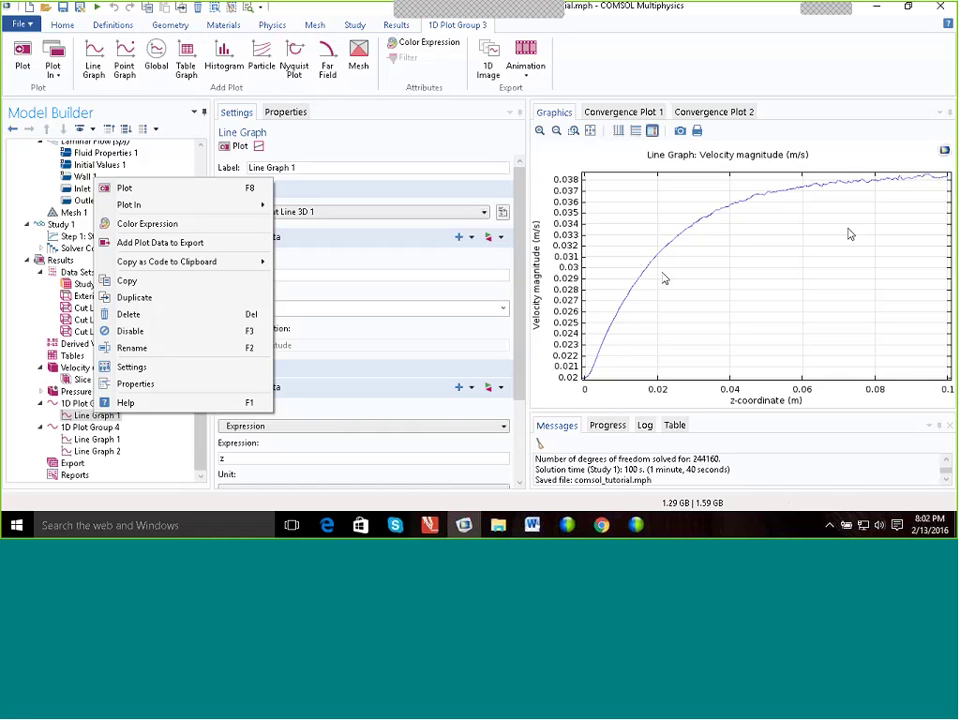
pyautogui.click(153, 248)
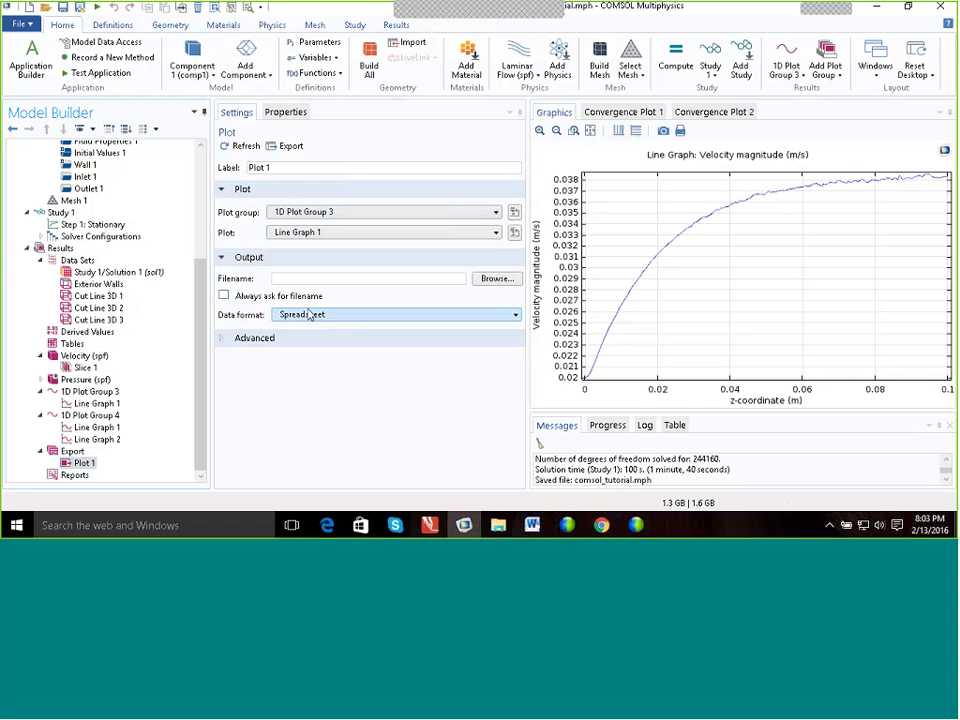
# Review the available data formats and the advanced output options of the Plot 1 export.
pyautogui.click(516, 316)
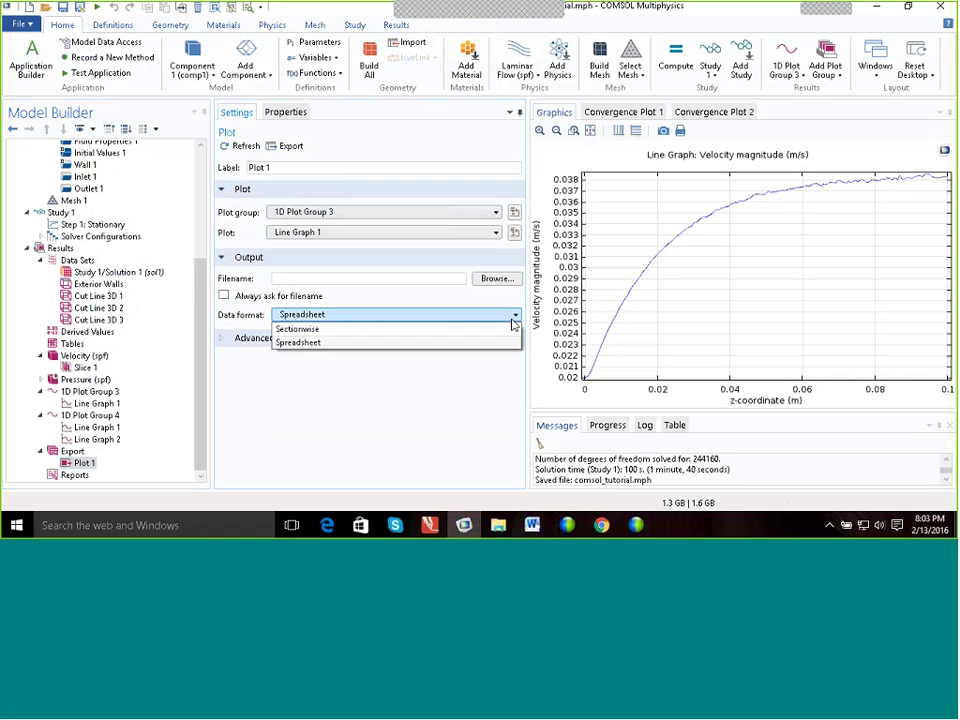
pyautogui.click(512, 318)
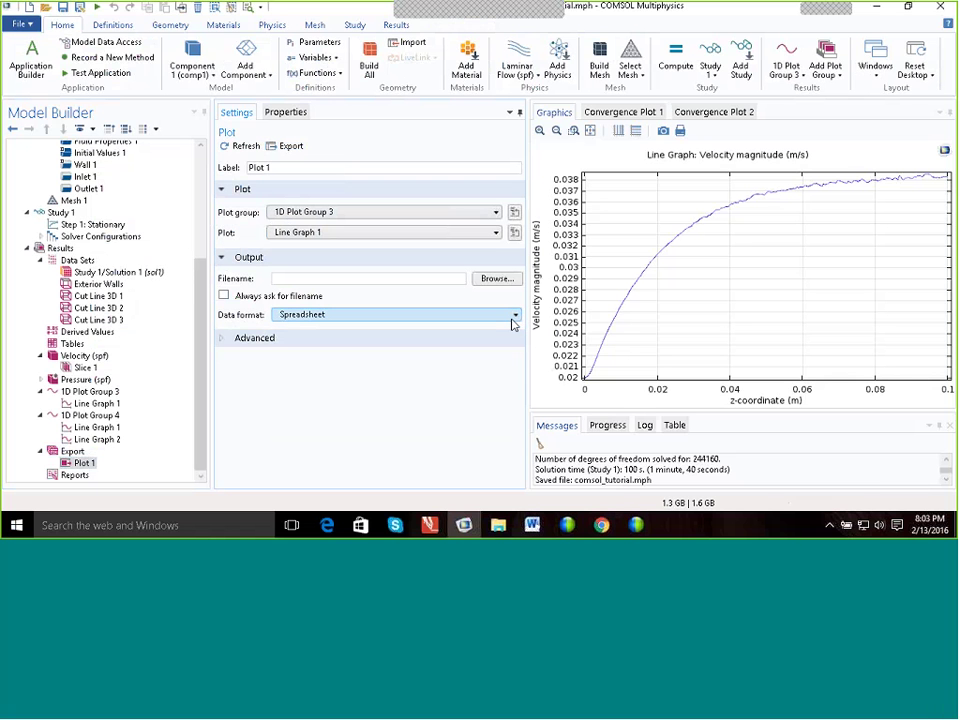
pyautogui.click(222, 343)
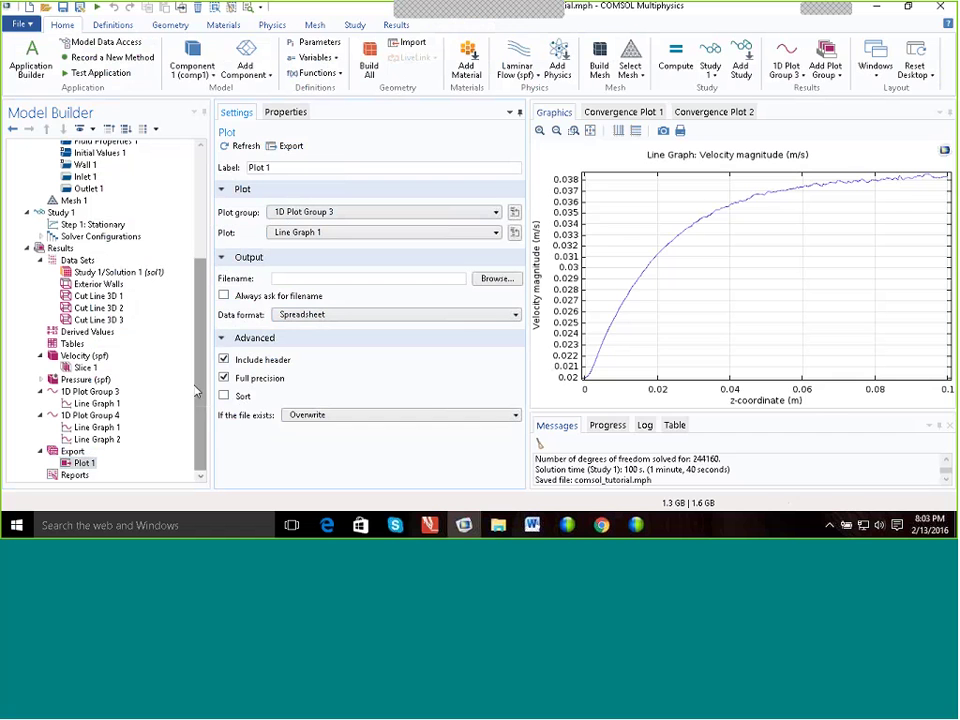
pyautogui.click(222, 343)
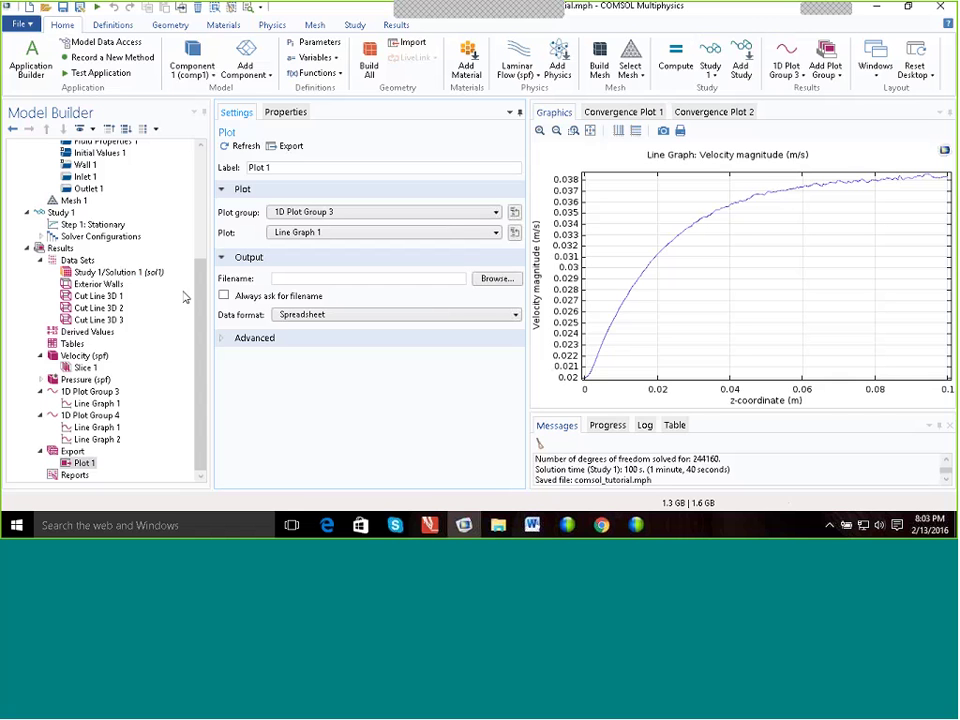
pyautogui.scroll(5, 182, 240)
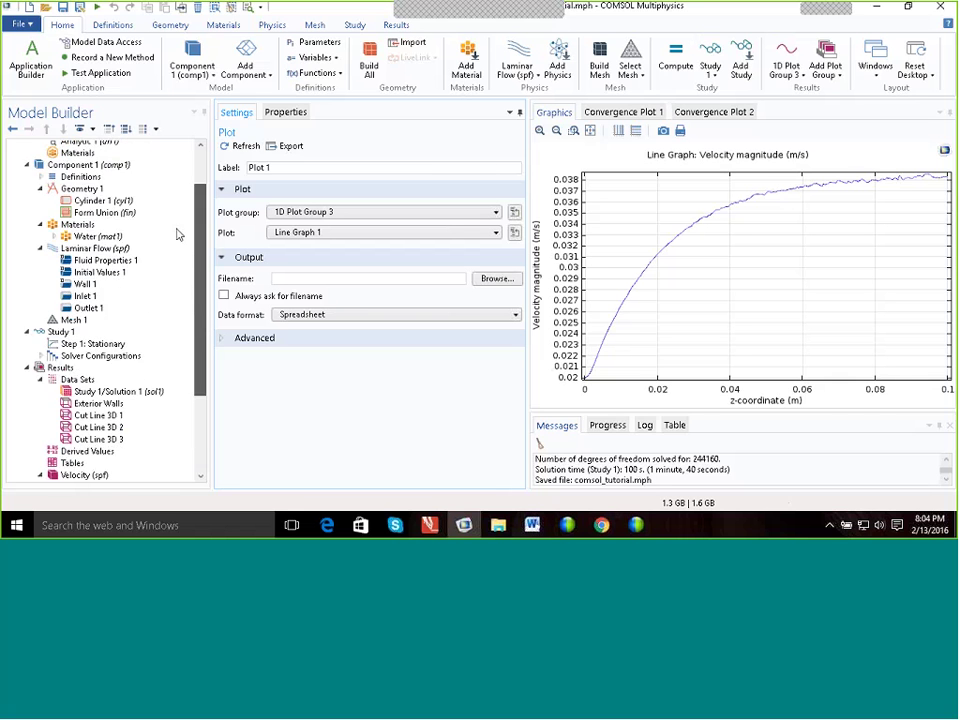
pyautogui.scroll(-5, 195, 190)
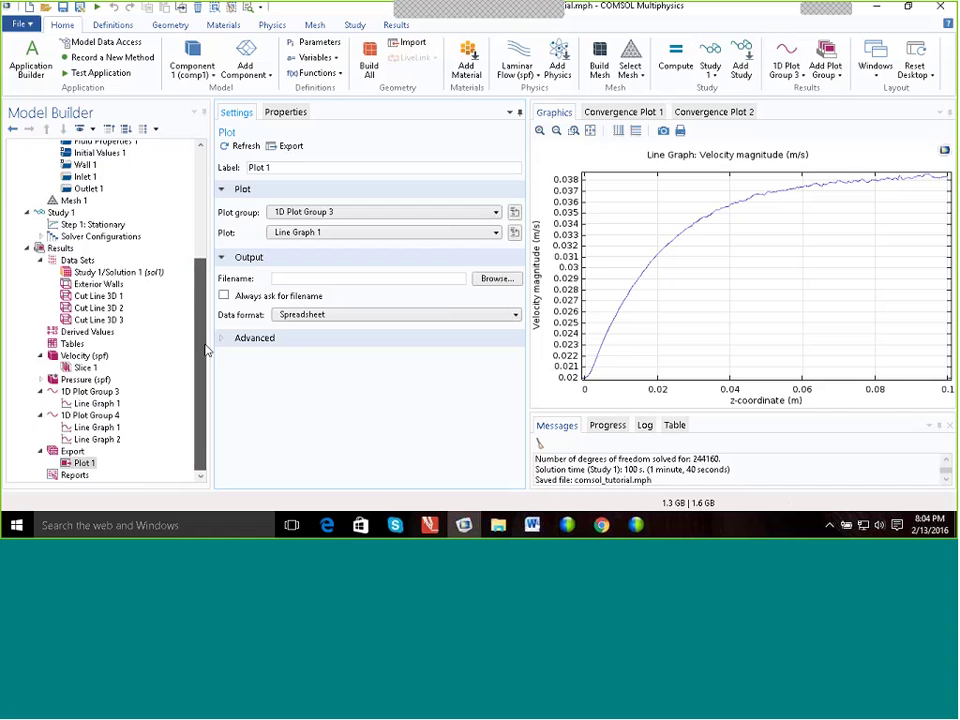
pyautogui.scroll(5, 198, 192)
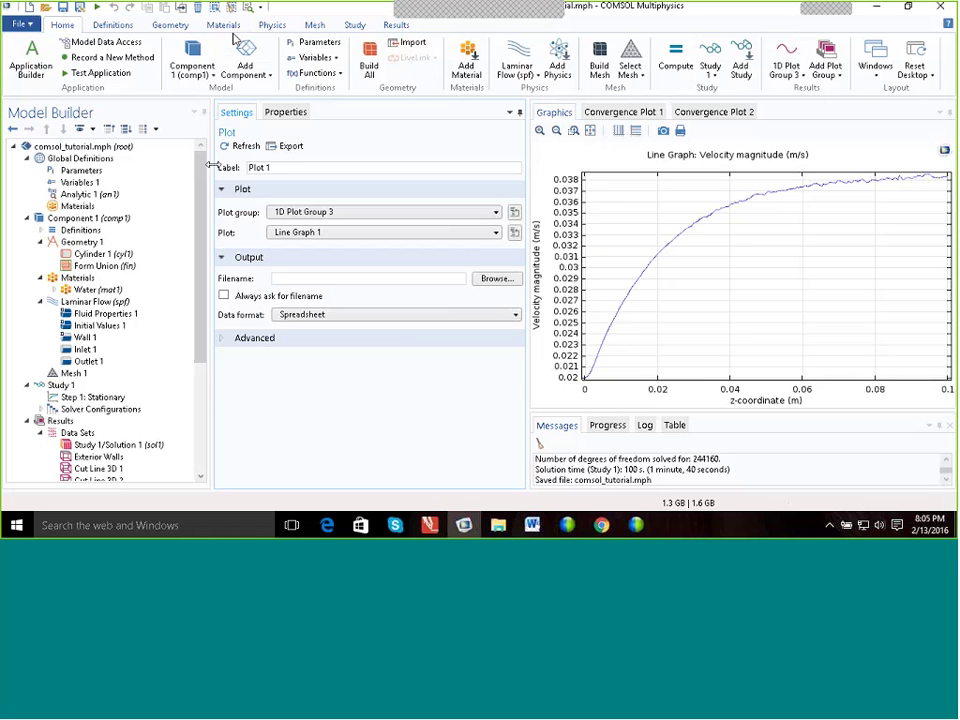
pyautogui.click(875, 8)
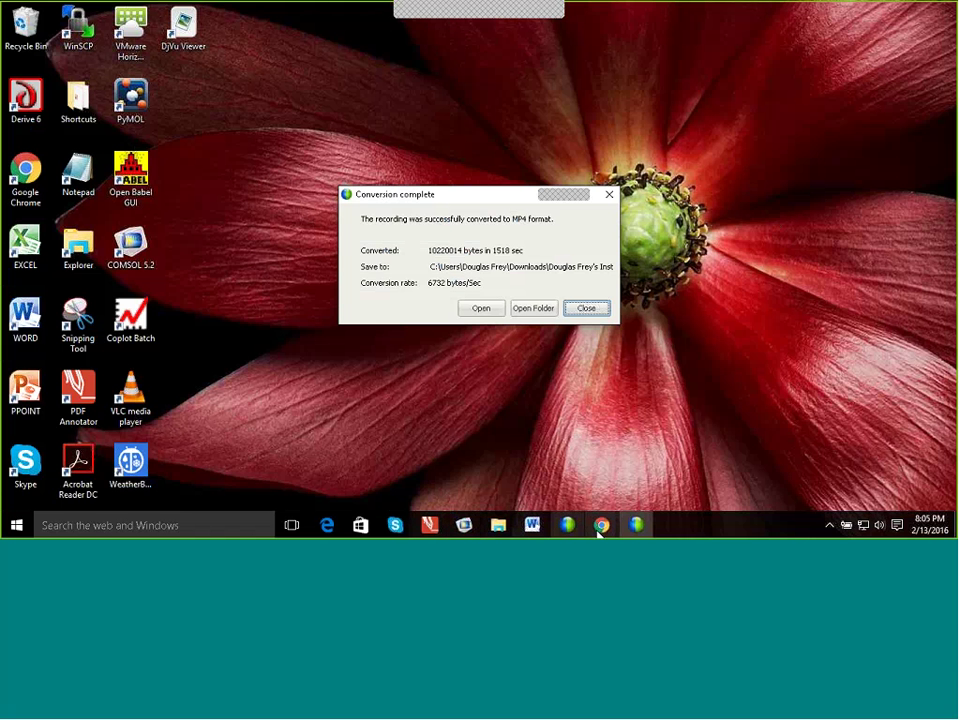
pyautogui.click(634, 528)
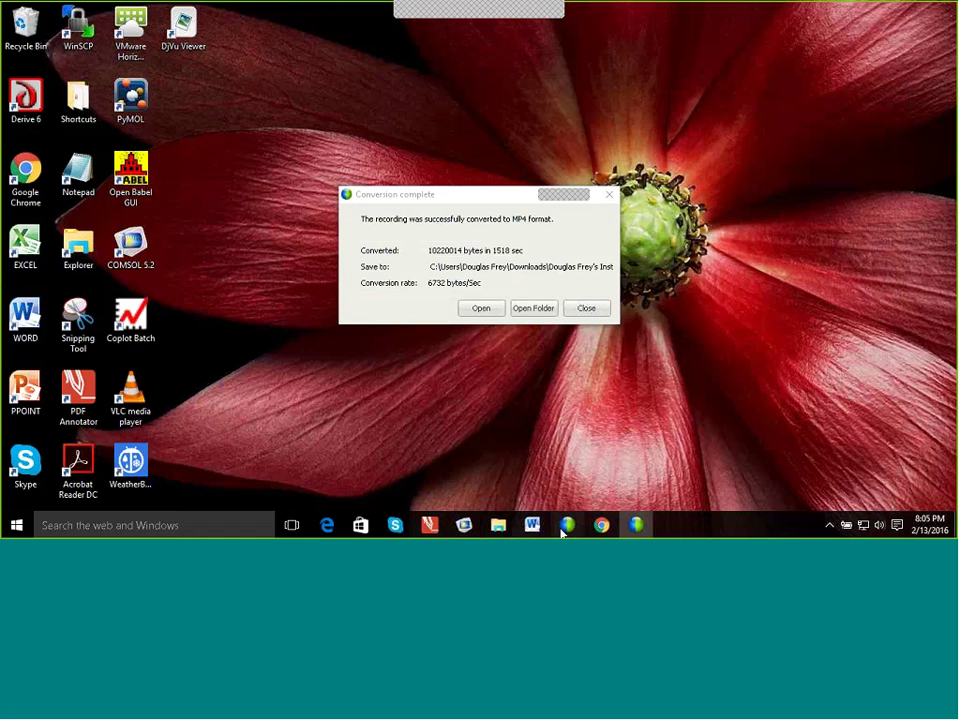
pyautogui.click(566, 530)
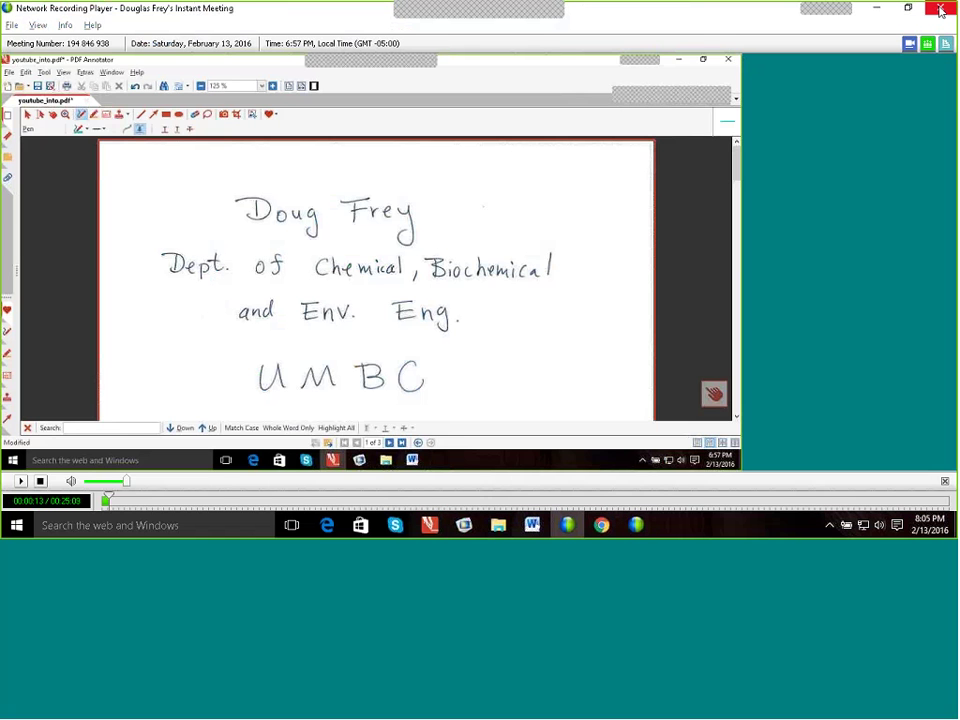
pyautogui.click(877, 8)
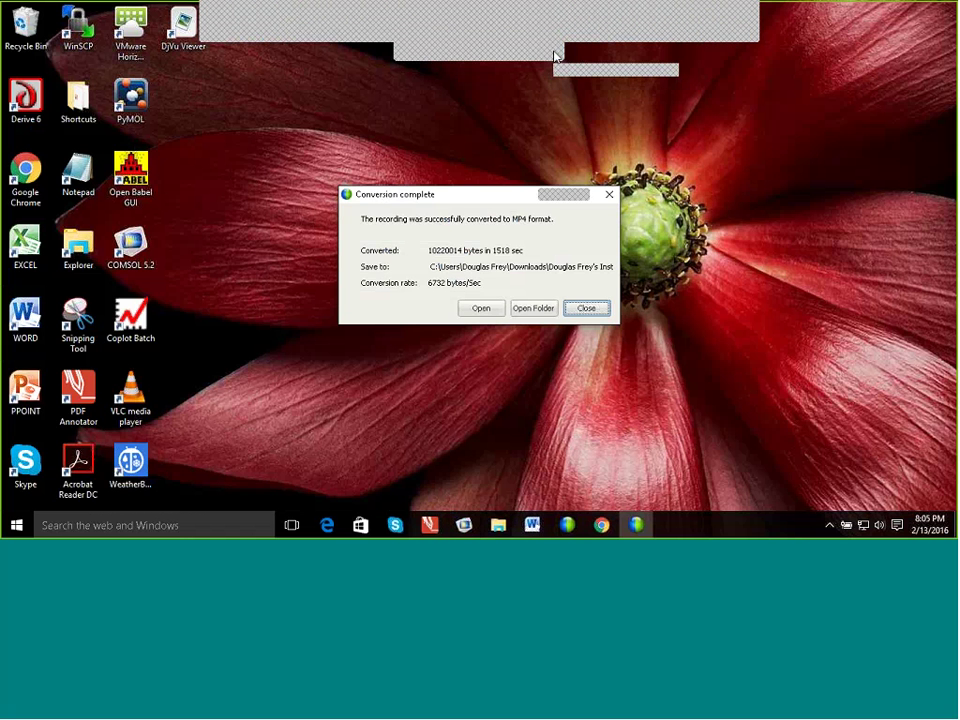
pyautogui.click(663, 24)
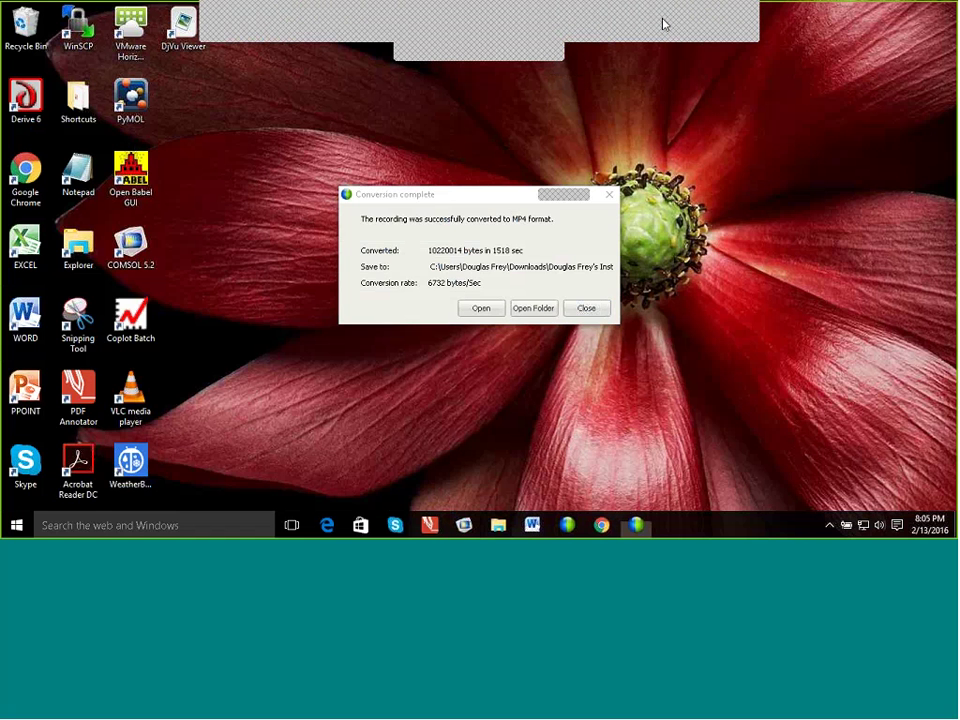